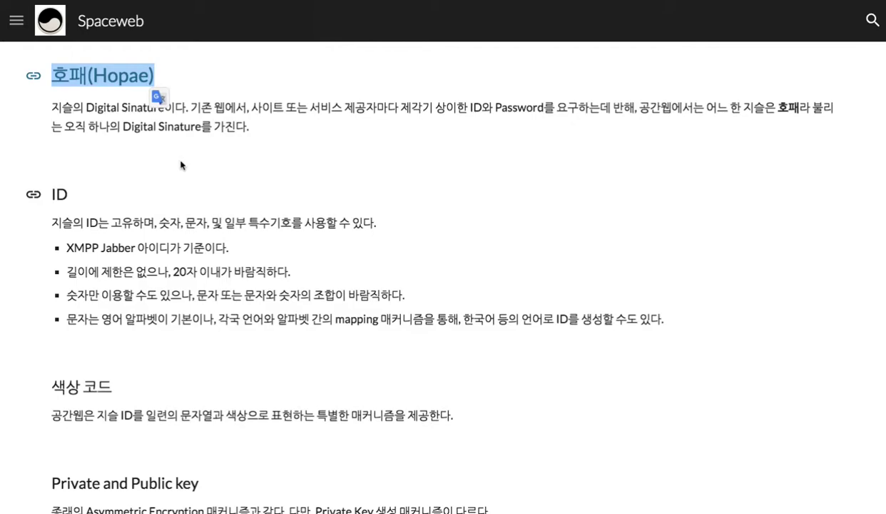
Step: Review the Hopae article's sections on ID, 색상 코드, Private and Public key, and Certificate, highlighting the key terms
scroll(148, 158, down, 1)
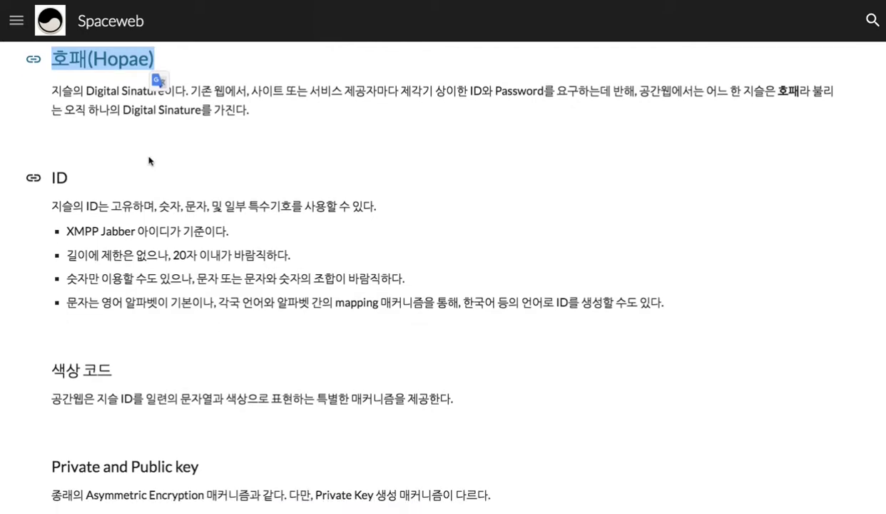
scroll(149, 160, down, 1)
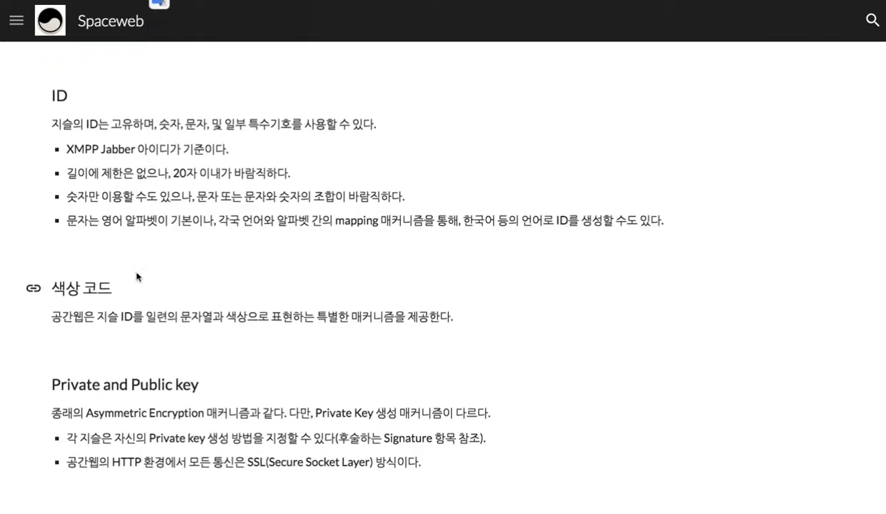
scroll(92, 300, down, 1)
scroll(93, 298, down, 1)
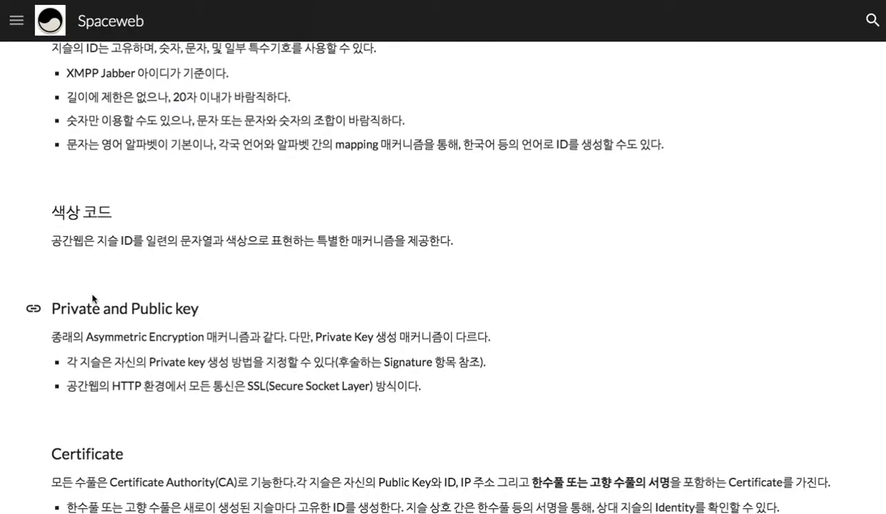
drag(57, 214, 118, 214)
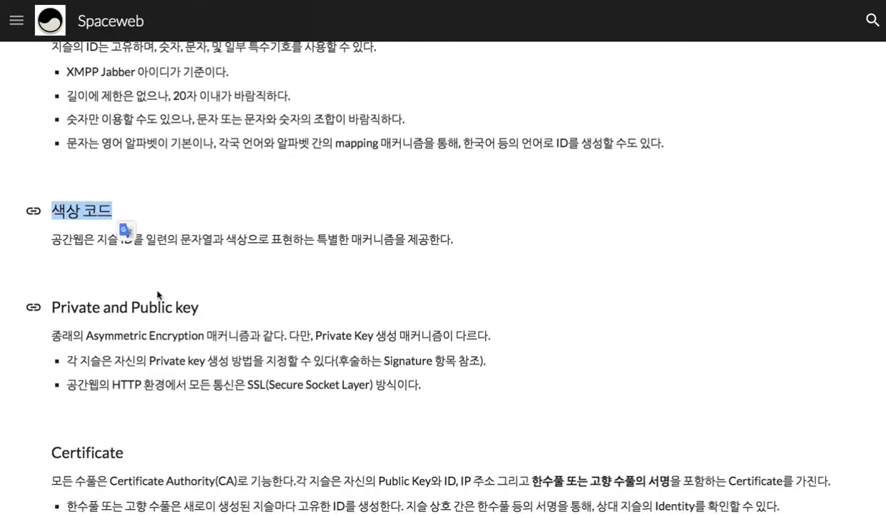
scroll(155, 289, down, 1)
drag(57, 253, 200, 253)
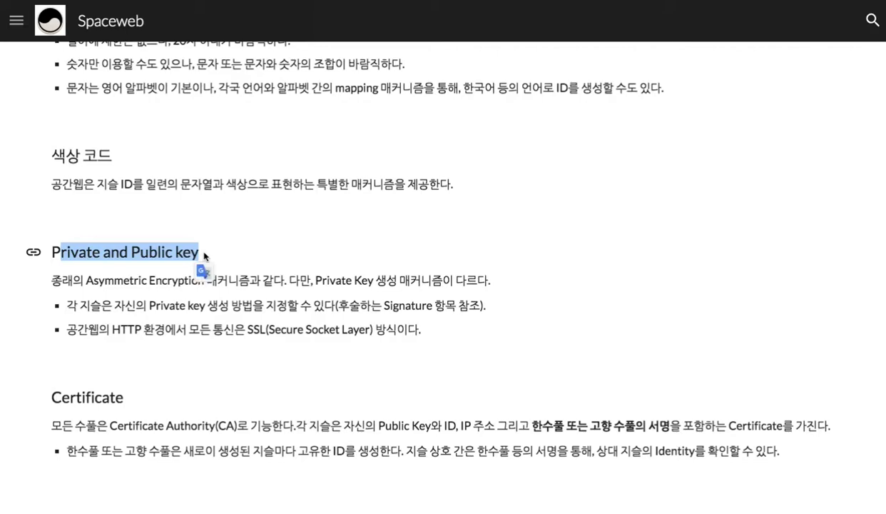
drag(87, 280, 209, 286)
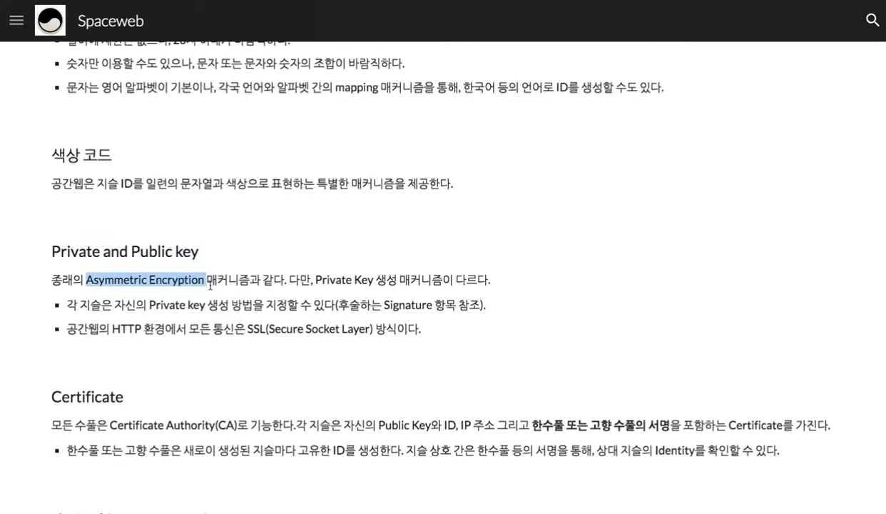
scroll(210, 286, down, 1)
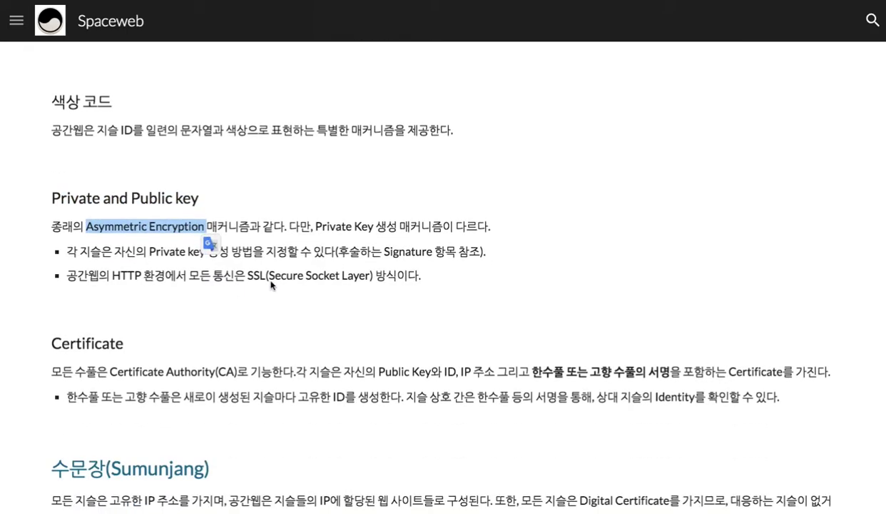
drag(269, 275, 369, 278)
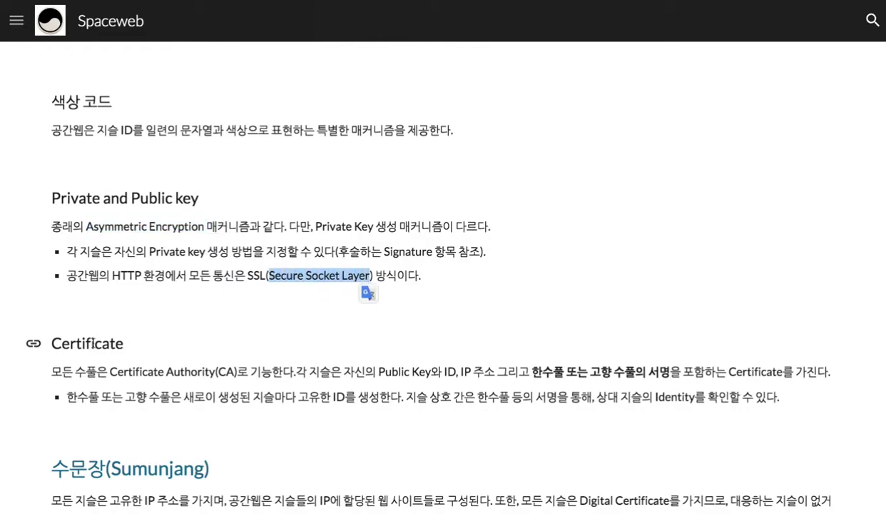
double_click(91, 341)
click(112, 371)
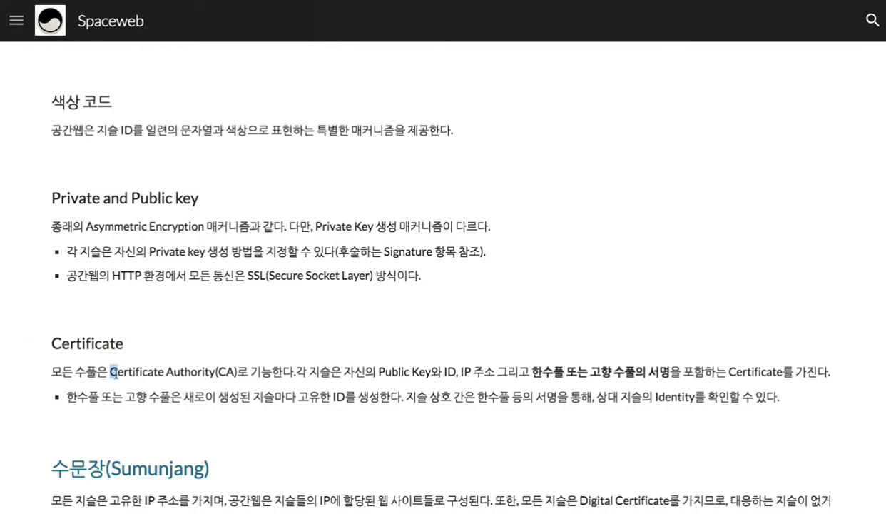
drag(111, 371, 216, 372)
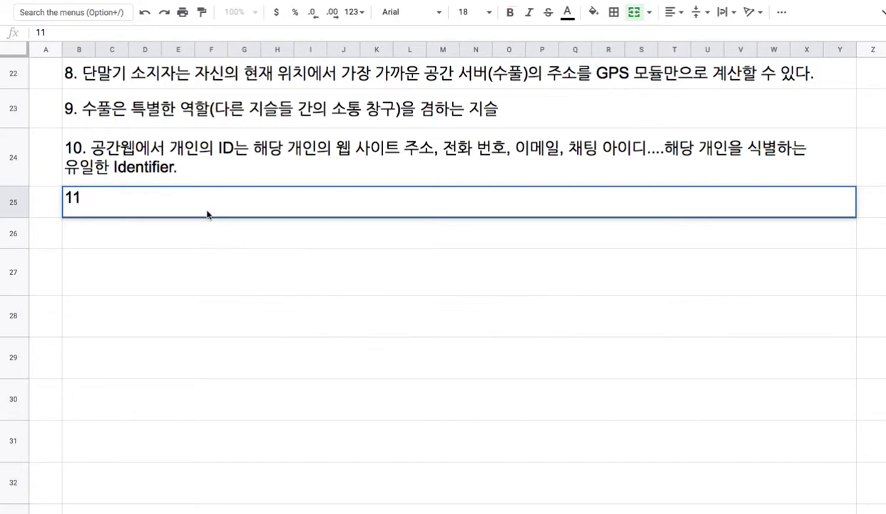
Step: In the Google Sheets notes, complete row 25 as "11. 공간웹에서 모든 지슬은 오직 하나의, 반드시 하나의 Identity를 갖는다."
text(. rhd)
key(BackSpace)
key(BackSpace)
key(BackSpace)
text(공간웹에서 모)
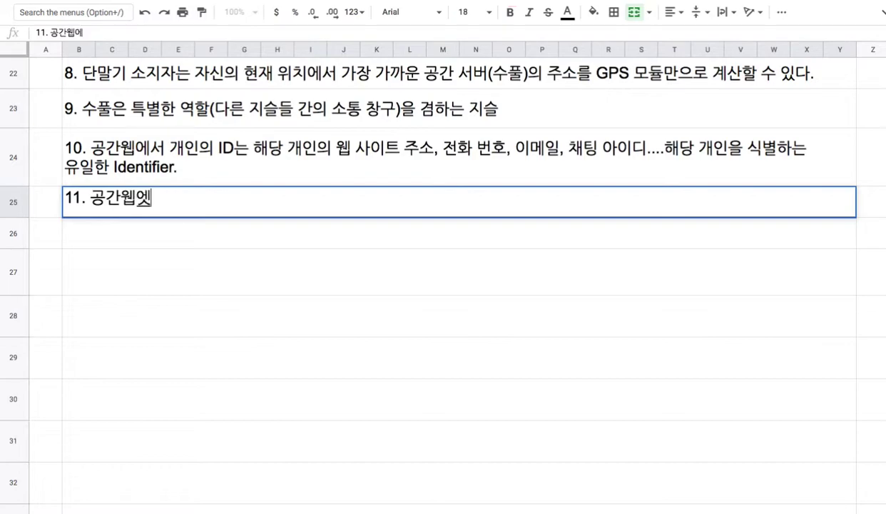
text(든 지슬은 오직 하나의, 단)
key(BackSpace)
text(반ㄷ드시 하나의 )
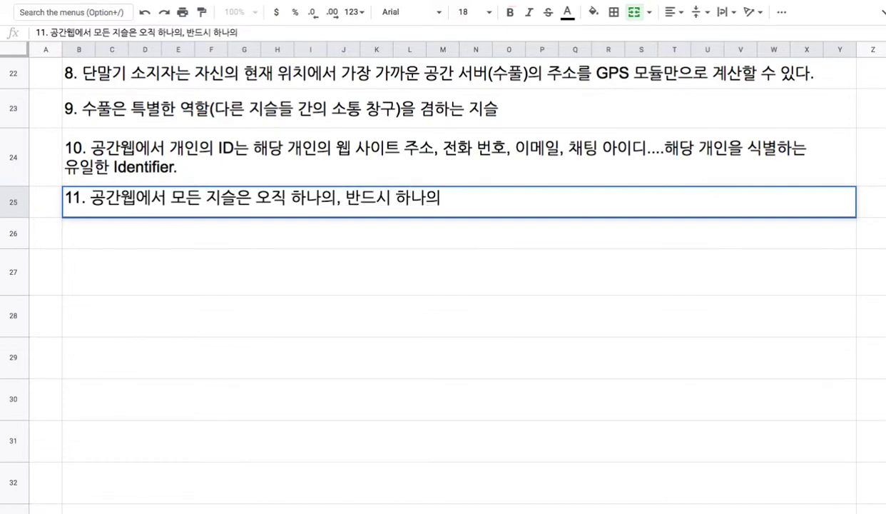
text(Identit)
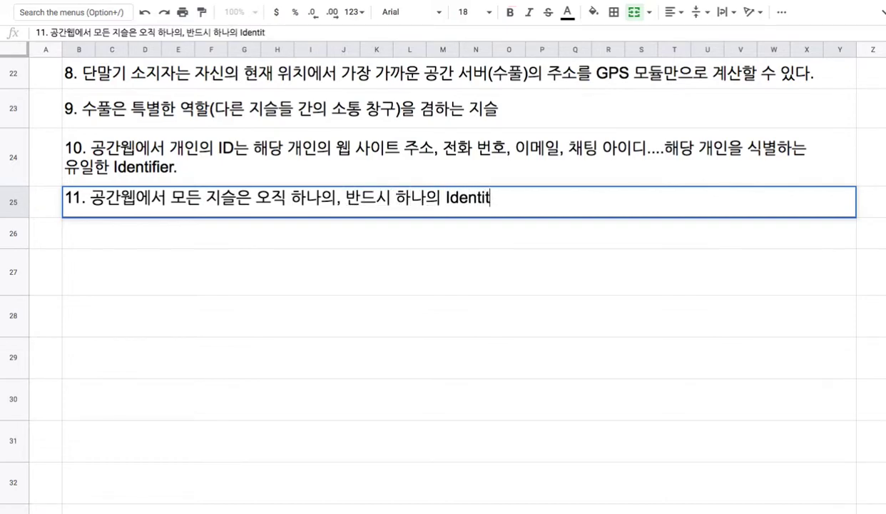
text(y를 갖ㄴ)
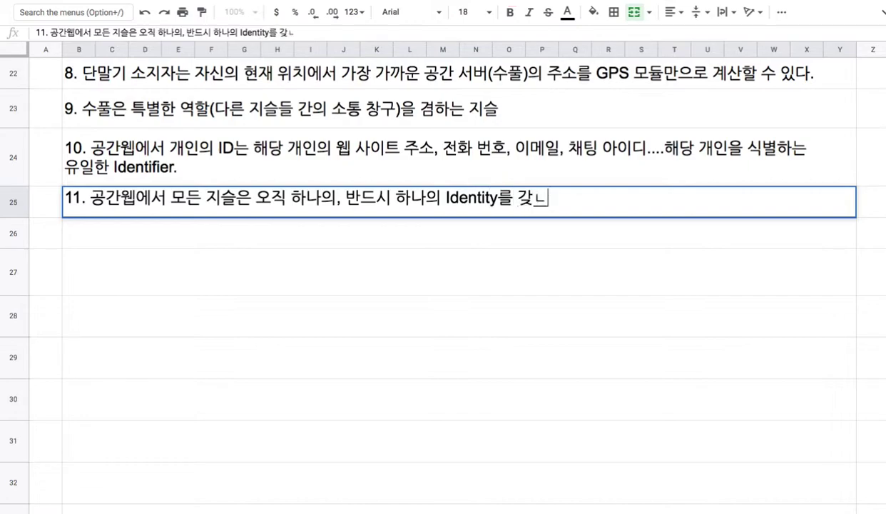
key(BackSpace)
text(는다.)
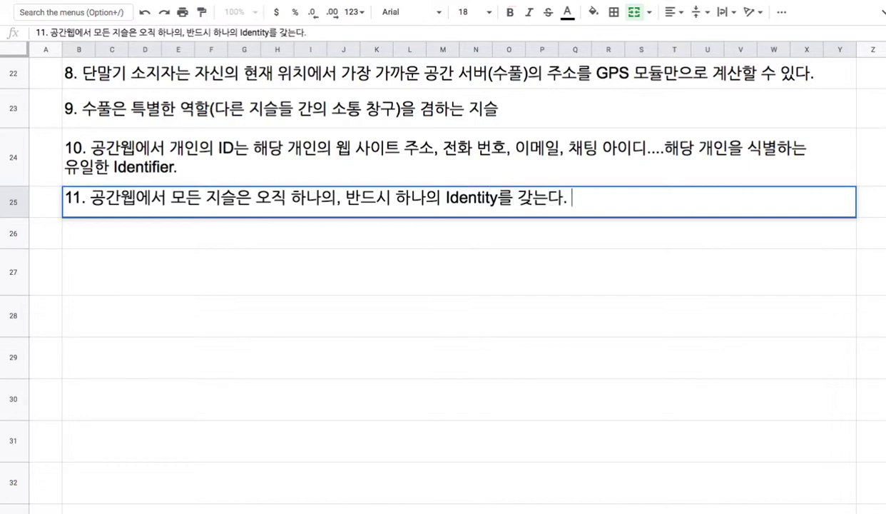
Step: Start sub-item 11-1 in row 26 with the text "11-1. gmail ID, daum ID, 공인인증서,"
click(232, 237)
text(12.)
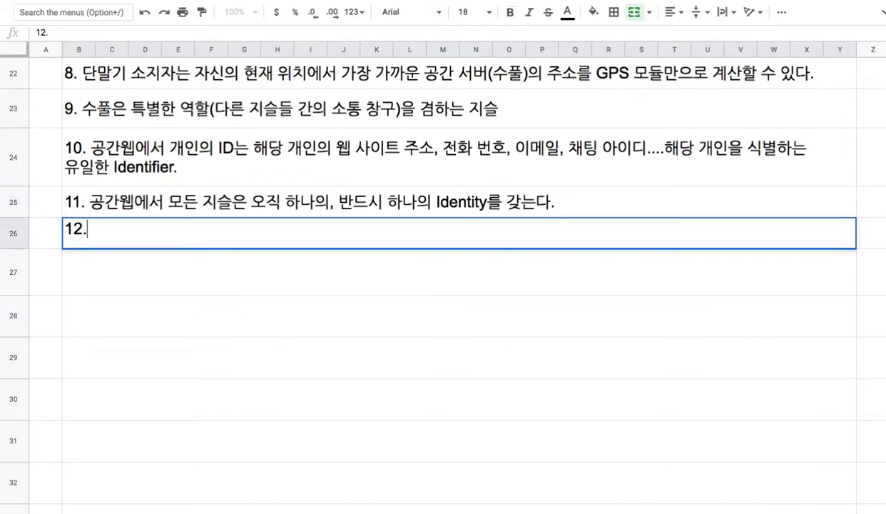
key(BackSpace)
key(BackSpace)
text(1-1. gma)
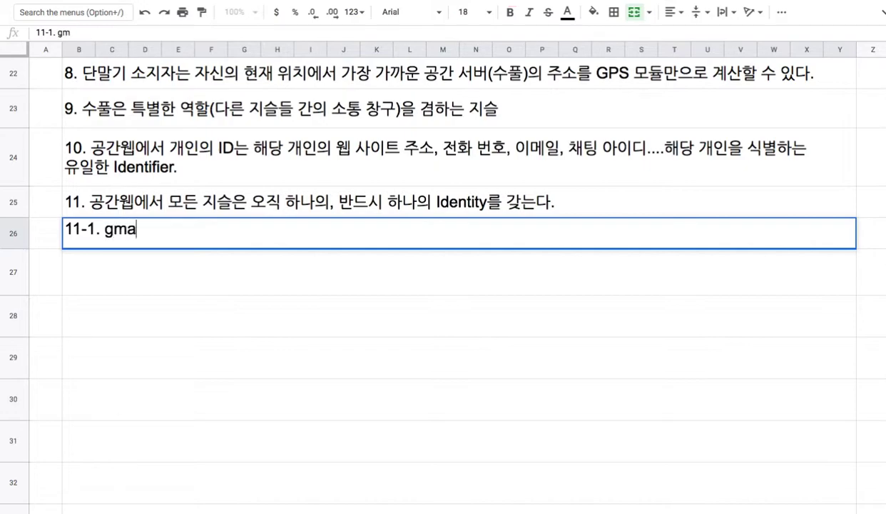
text(il ID)
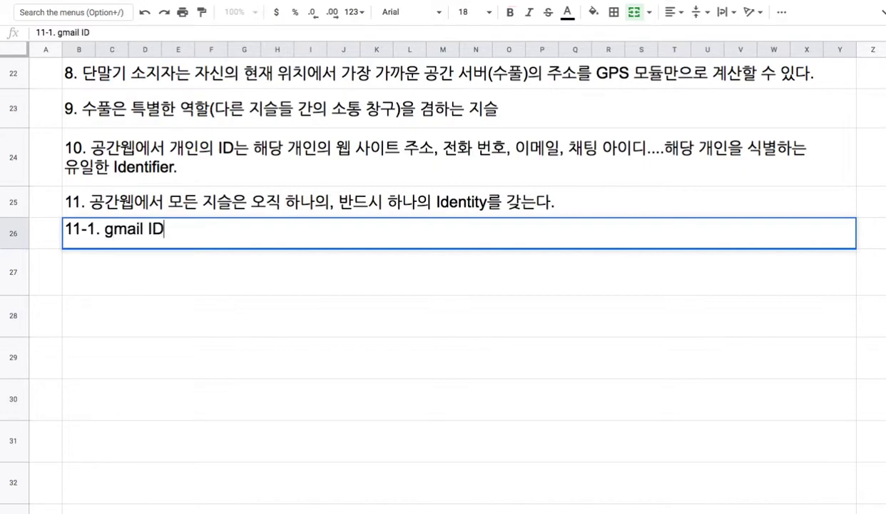
text(, daum ID, daum)
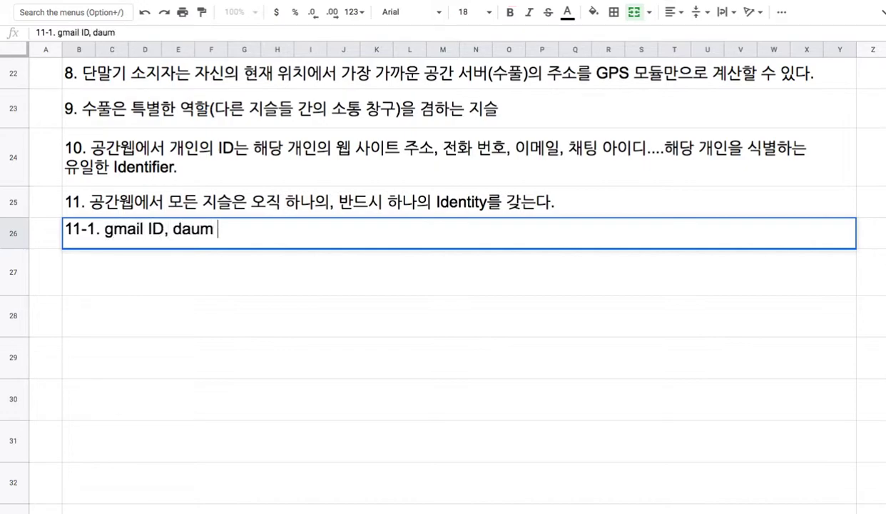
text(ID, 공)
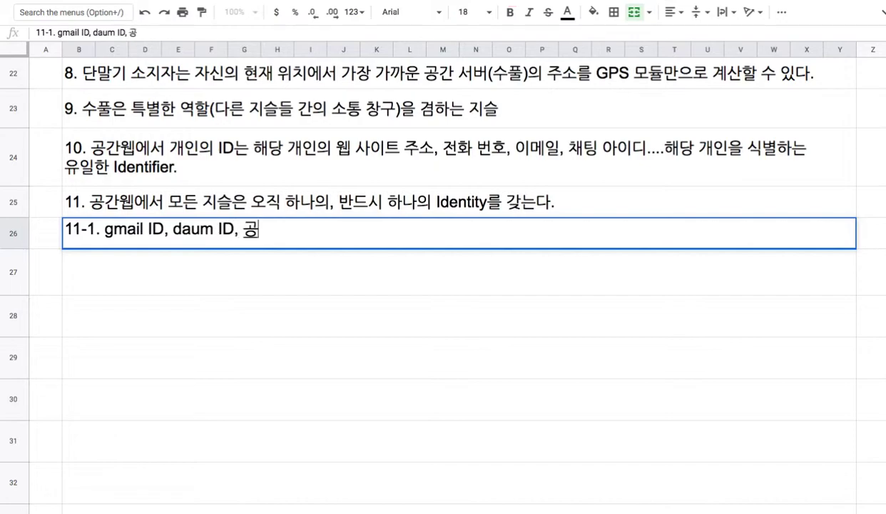
text(잎인증서,)
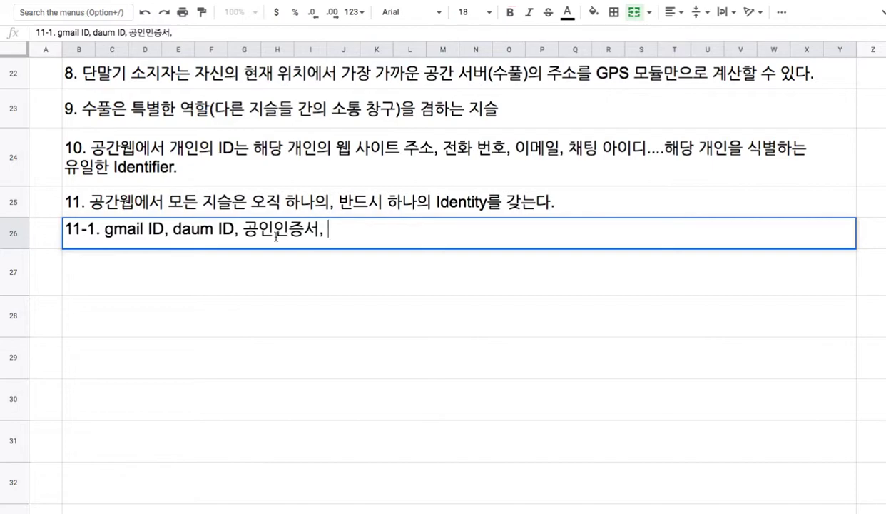
Step: Extend the 11-1 list in row 26 with "사이트마다 독자적인 ID, P/W"
drag(243, 227, 315, 232)
click(326, 232)
text(사이)
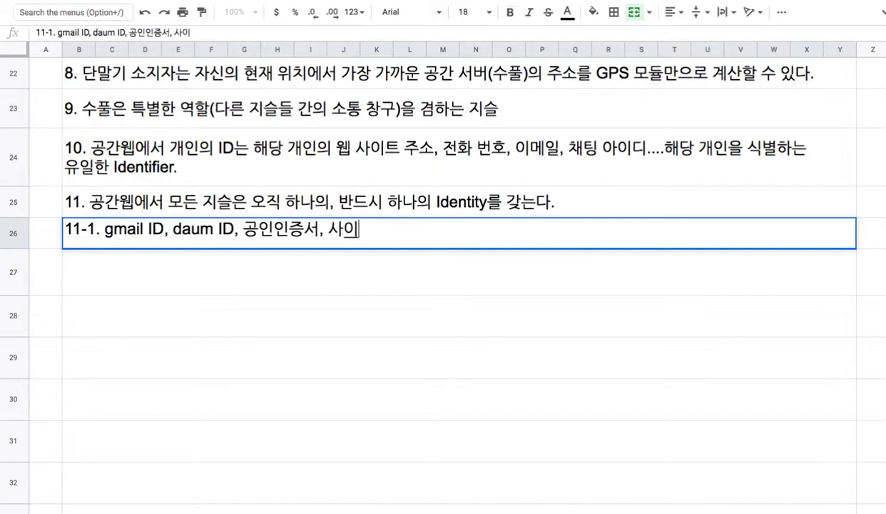
text(트마다 )
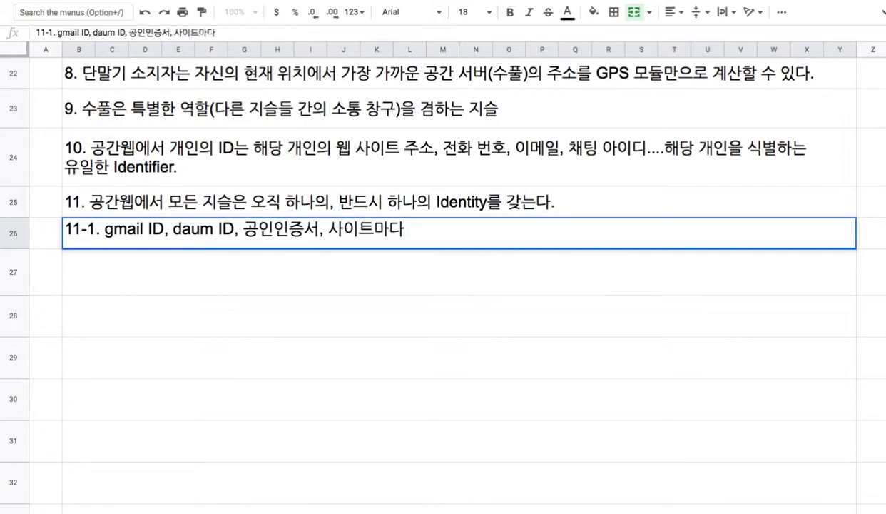
text(독자적)
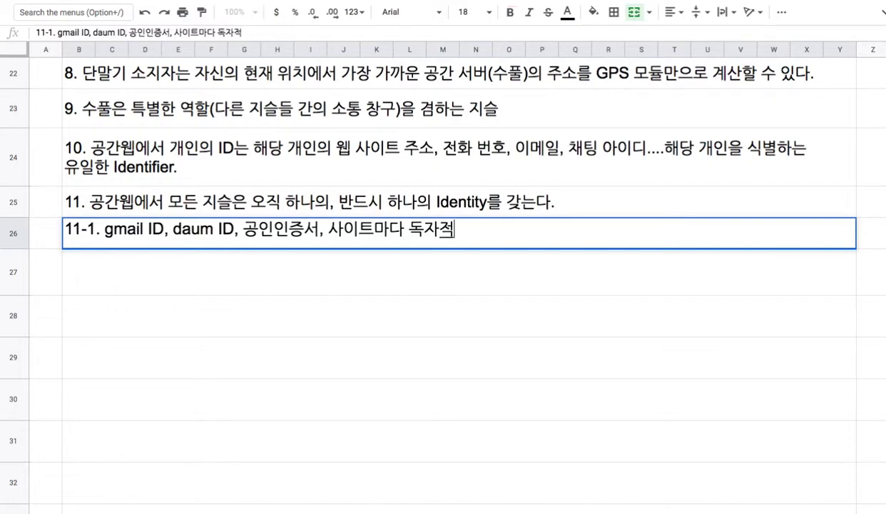
text(인 ID, )
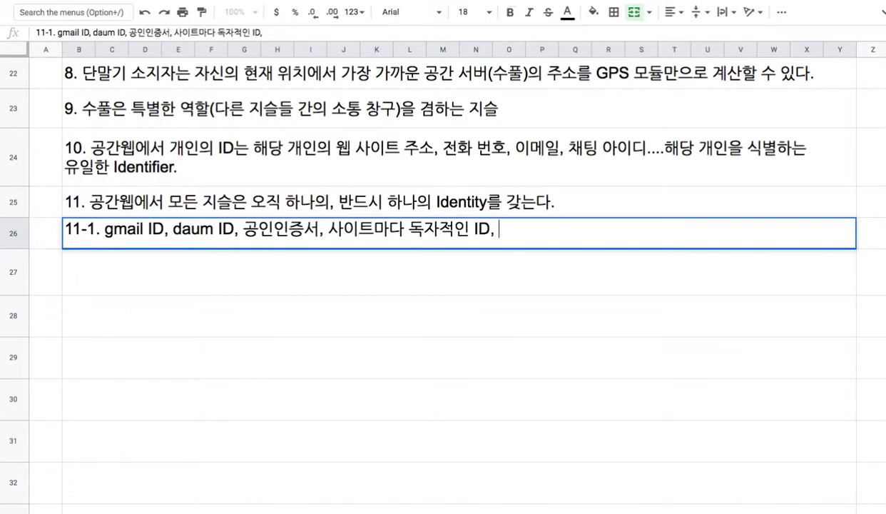
text(P/W)
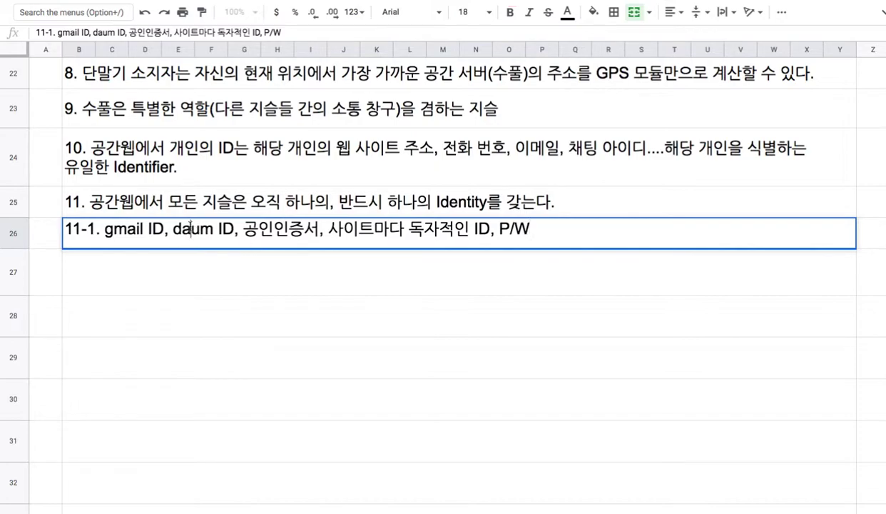
drag(190, 225, 273, 228)
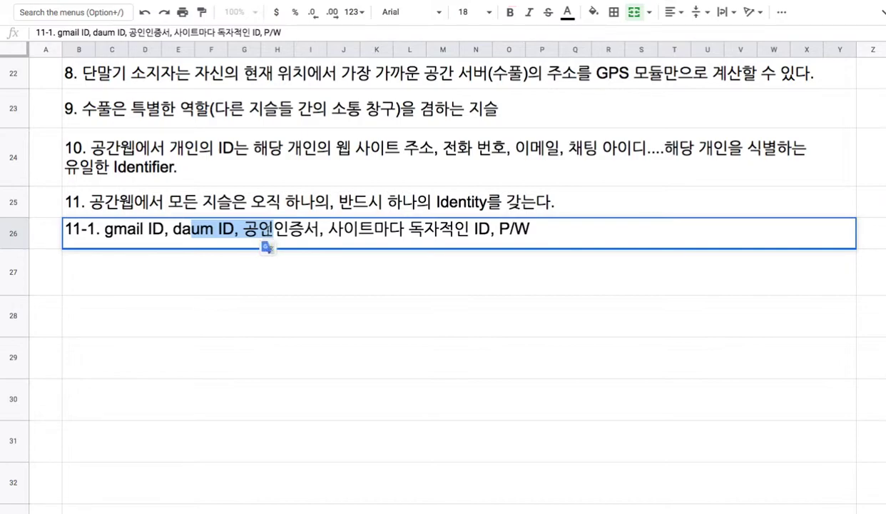
Step: Enter sub-item "11-2. ID = IPv6 address" in row 27
click(265, 278)
text(11)
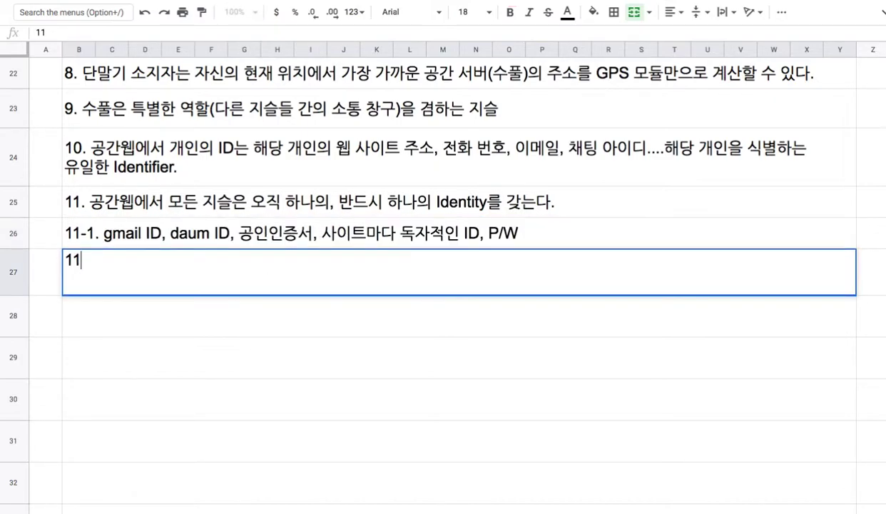
text(-2)
text(.)
text(gk)
key(BackSpace)
key(BackSpace)
text(ID = IPv6 address)
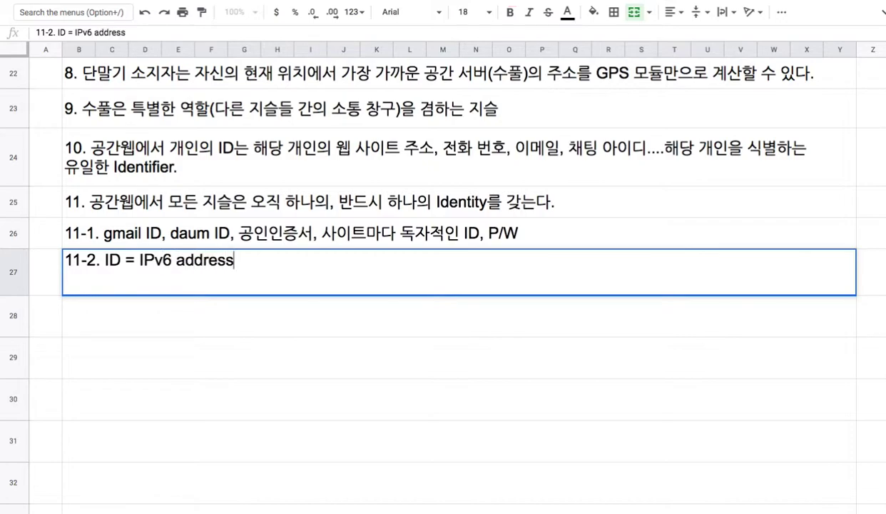
Step: Append the example ". Jupeter => ASCII" to the 11-2 line in row 27
text(. Jupeter)
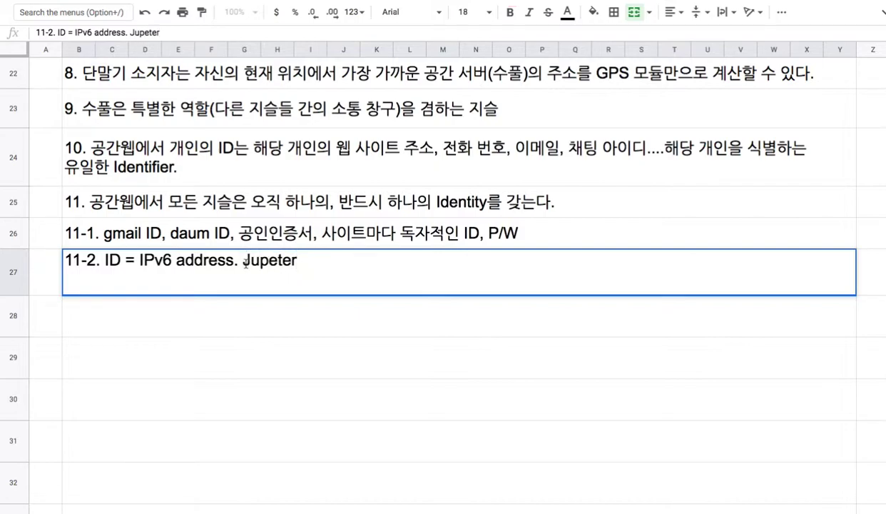
drag(241, 260, 296, 261)
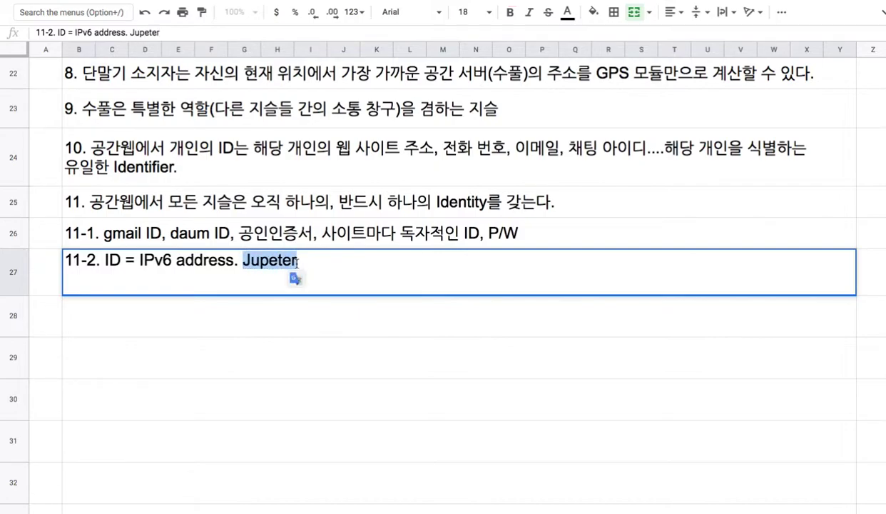
click(257, 262)
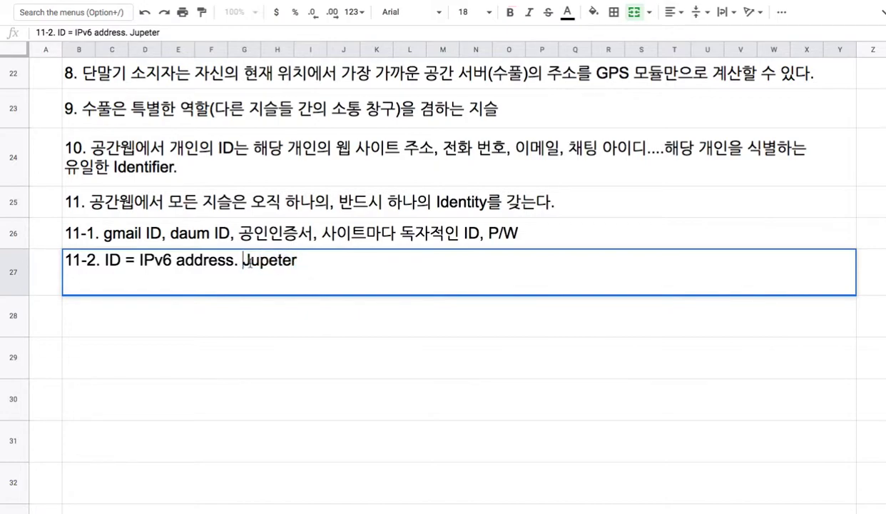
drag(241, 261, 299, 262)
click(297, 274)
text(=> ASC)
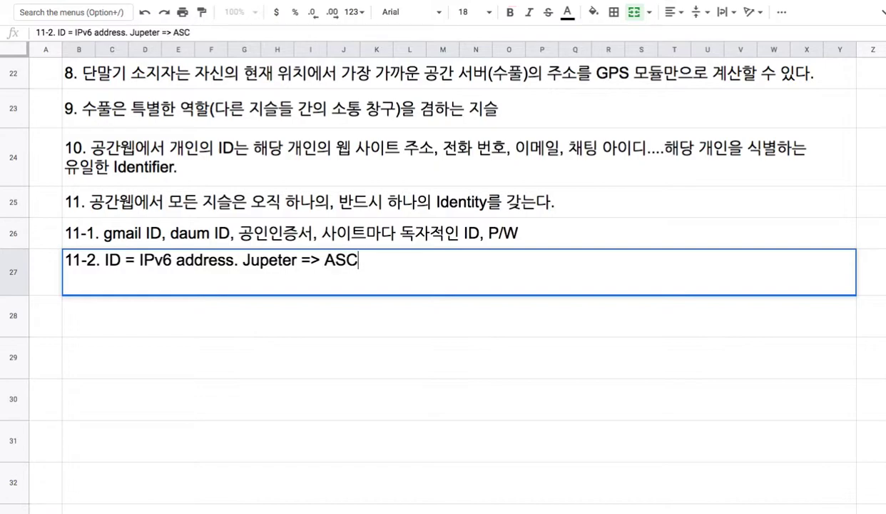
text(II )
Step: Append "=> 한국 국가번호 + 사람 + 남자" to the 11-2 line in row 27
text(=> )
text(한국 국가)
text(번호 )
text(+ )
text(사람)
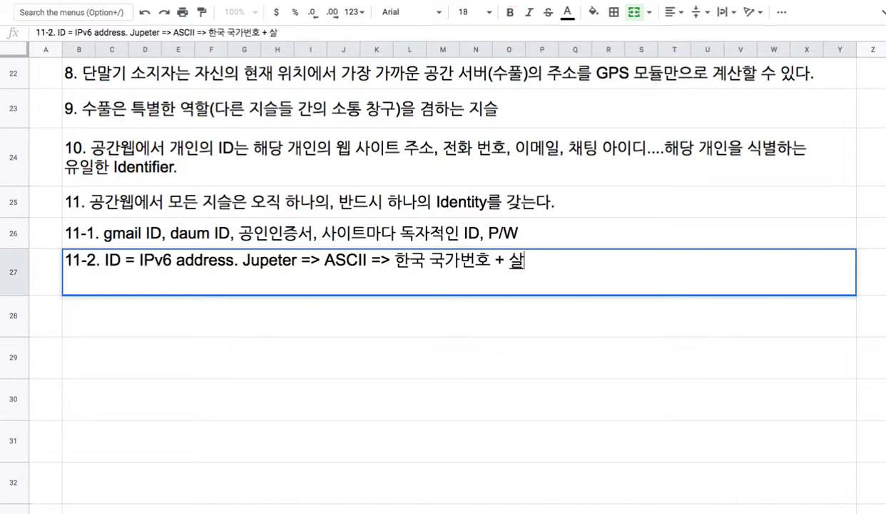
text( + 남자)
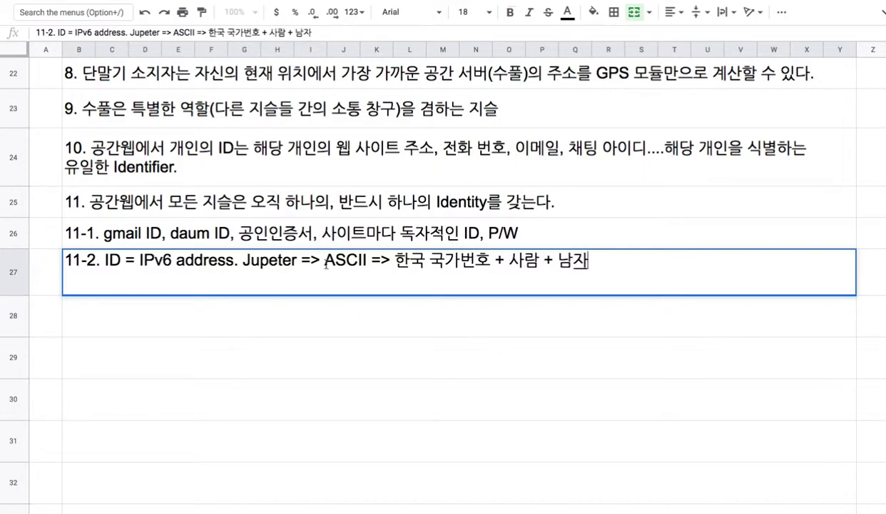
Step: Complete the 11-2 line in row 27 by adding "=> Web address 도출" at its end
drag(323, 261, 357, 261)
double_click(256, 262)
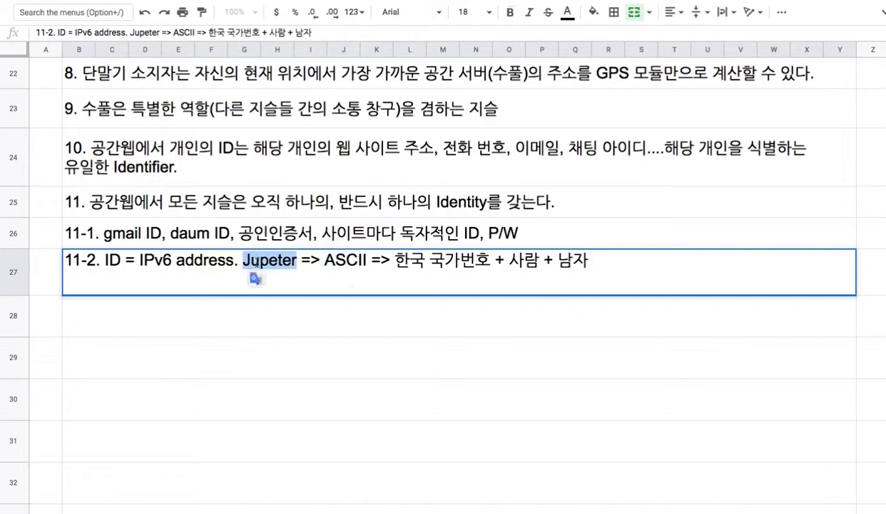
click(601, 261)
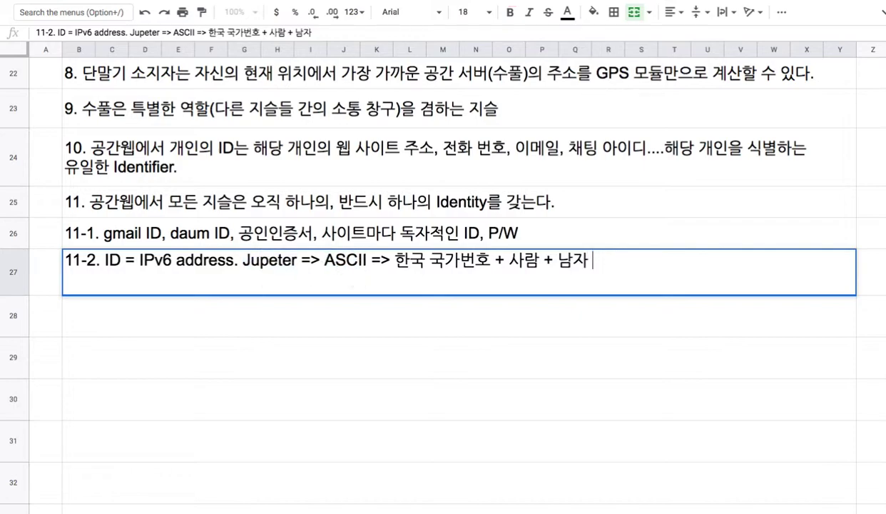
text(=> )
text(ㅆㄷ)
key(BackSpace)
key(BackSpace)
text(W)
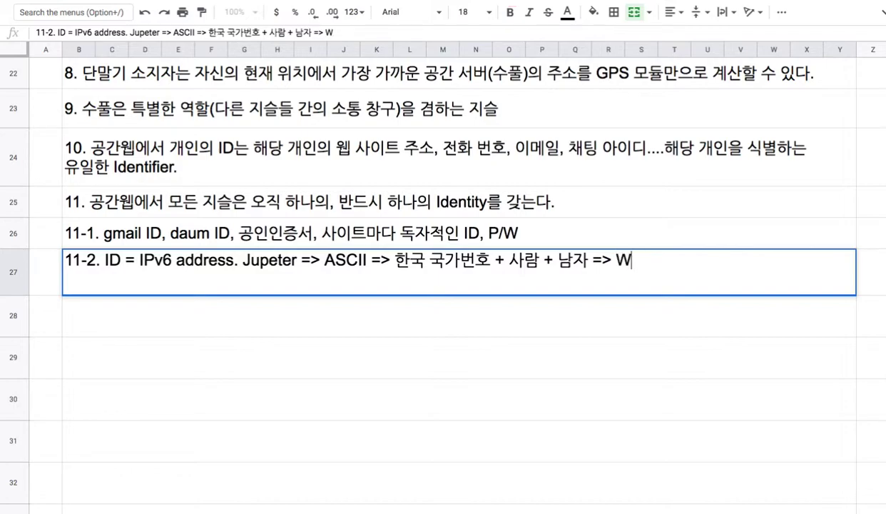
text(eb address 도출)
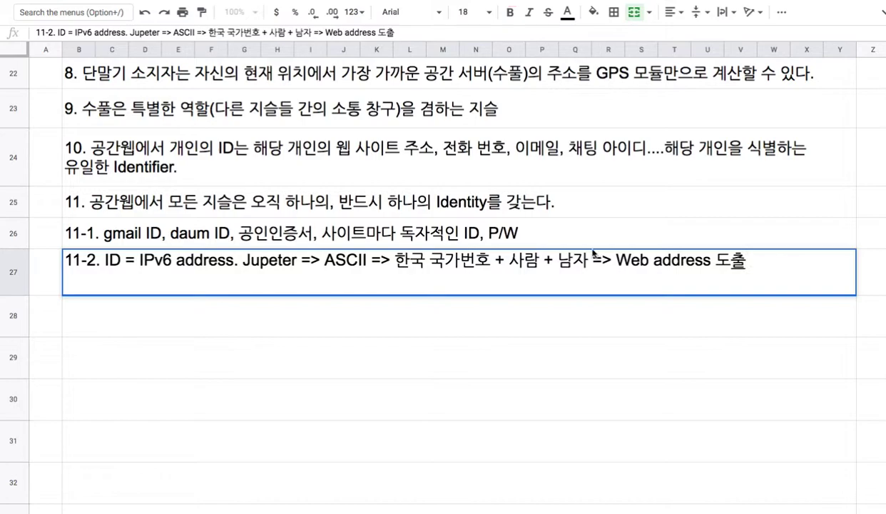
Step: Enter sub-item "11-3. 비번, 지문, 홍채, 공인인증서, nProtect, inisys...." in row 28
click(463, 316)
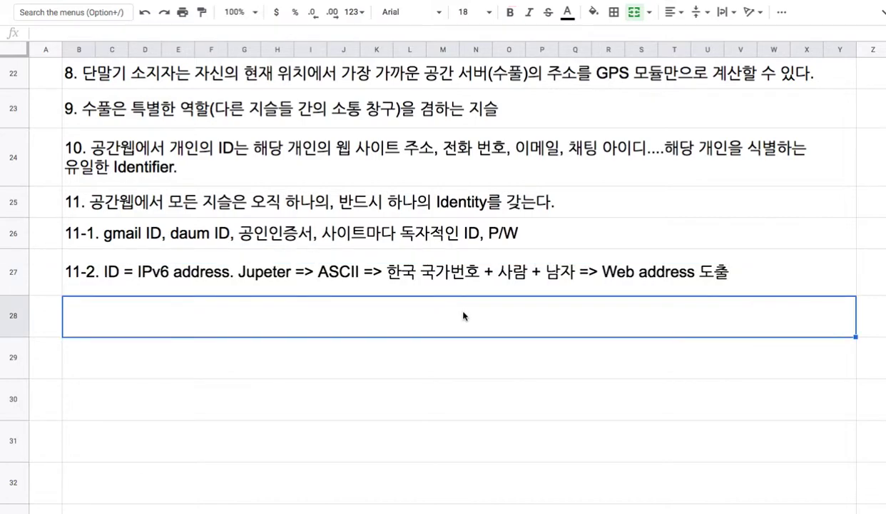
text(11-3. )
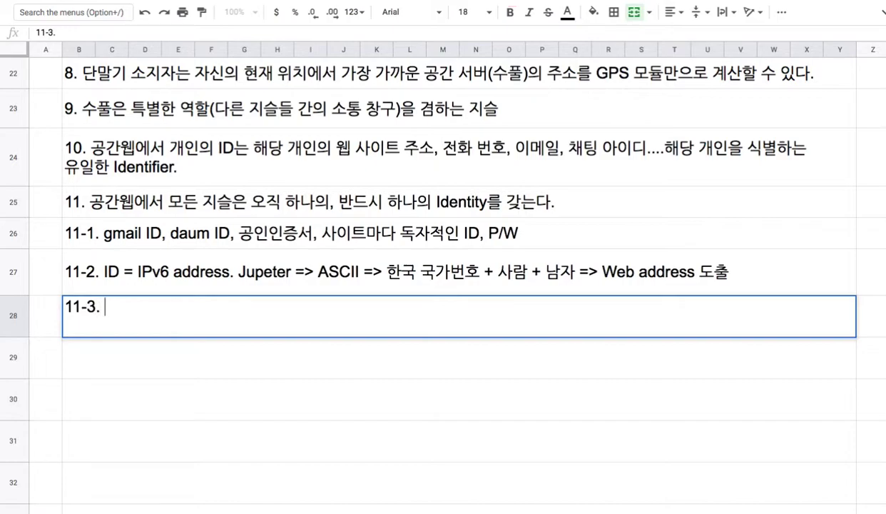
text(비번, )
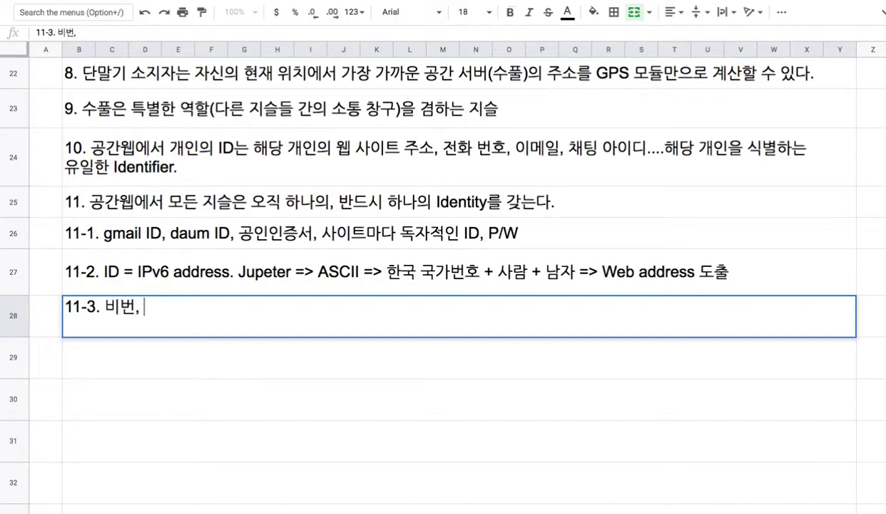
text(지문, 홍채)
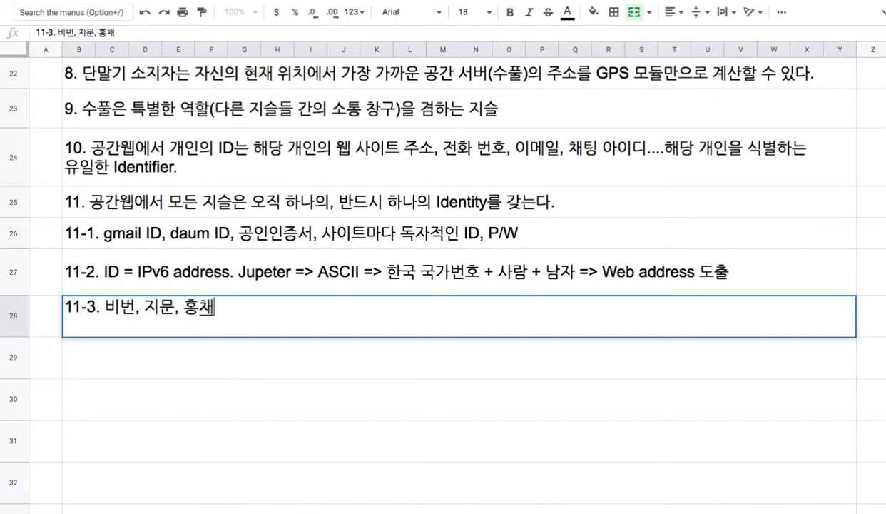
text(, 공인)
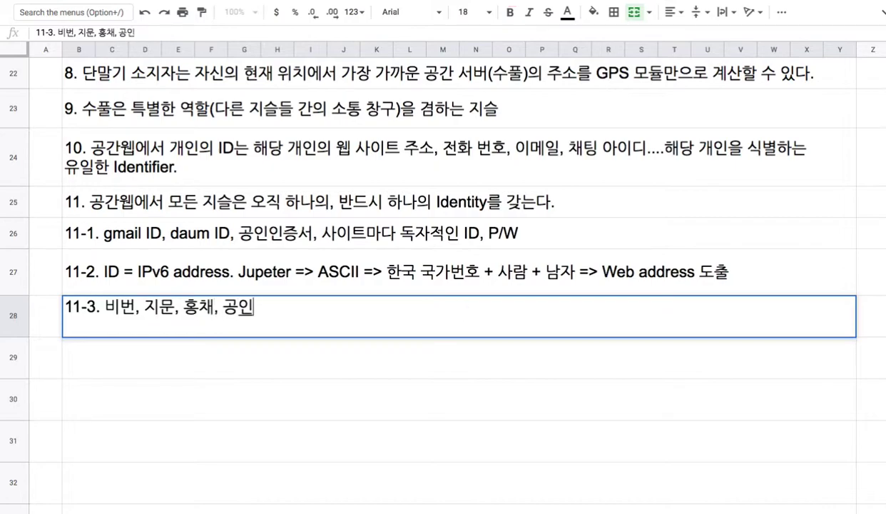
text(인증서)
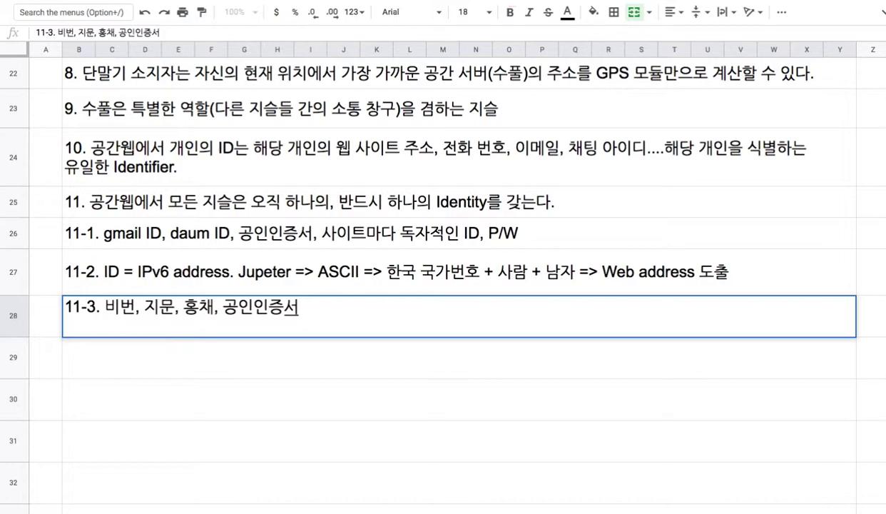
text(, ㅜ)
key(BackSpace)
text(nProt)
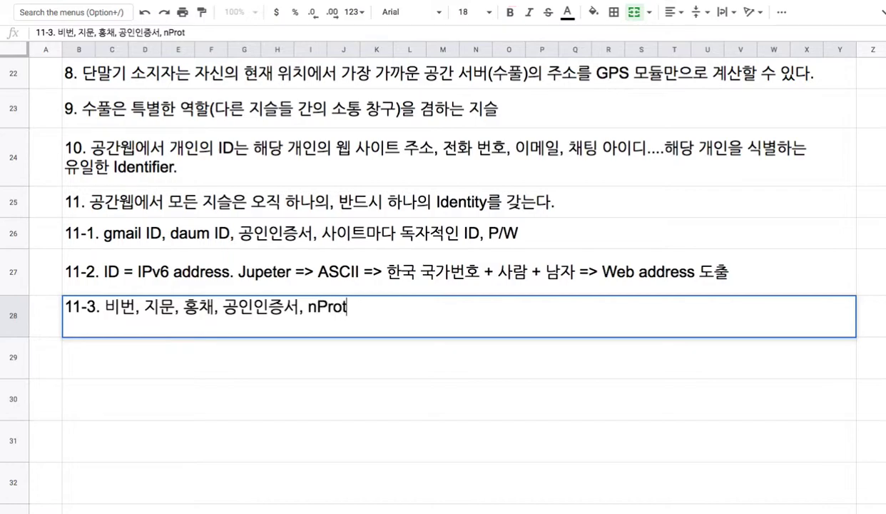
text(ect, in)
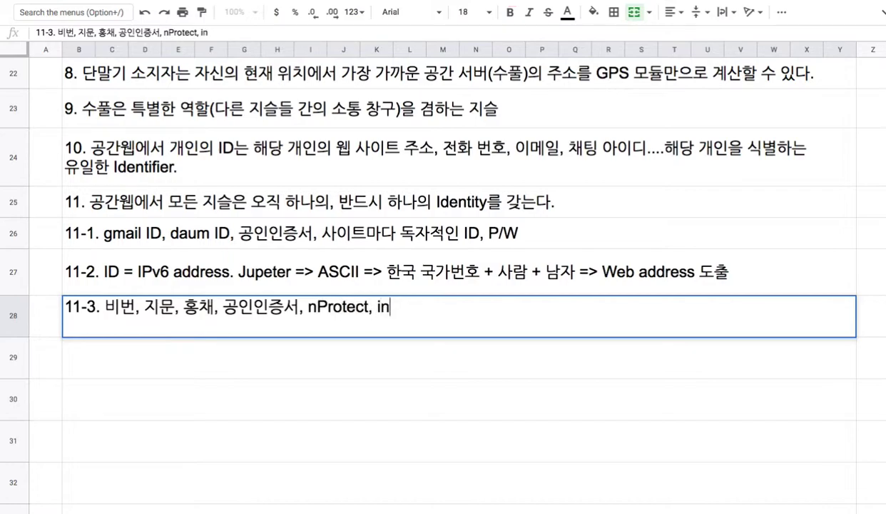
text(isys....)
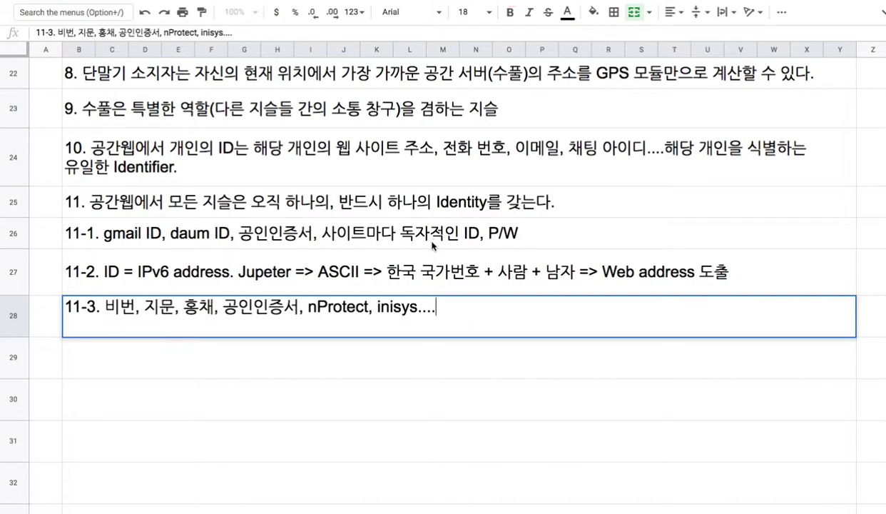
Step: Insert the label "현재의 웹:" directly after the number 11-3 in row 28
double_click(272, 229)
drag(274, 230, 305, 230)
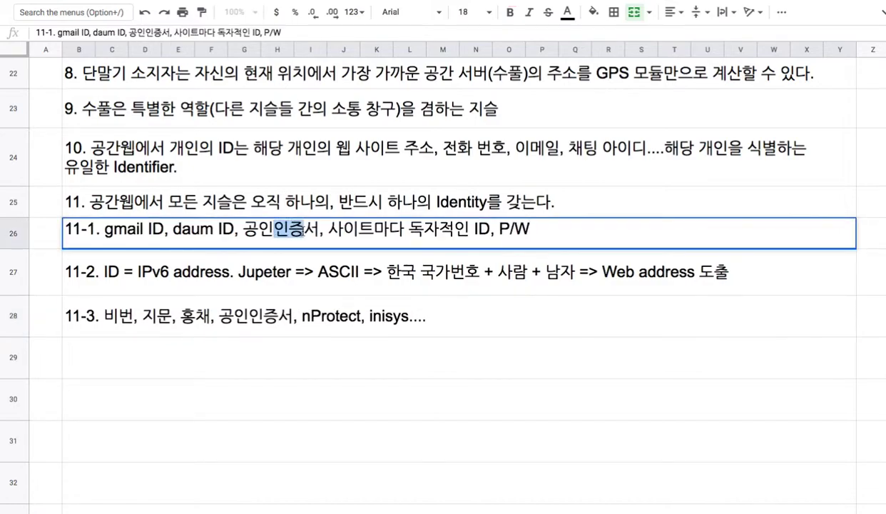
double_click(110, 313)
click(102, 305)
text(gus)
key(BackSpace)
key(BackSpace)
key(BackSpace)
text(현재의 웹:)
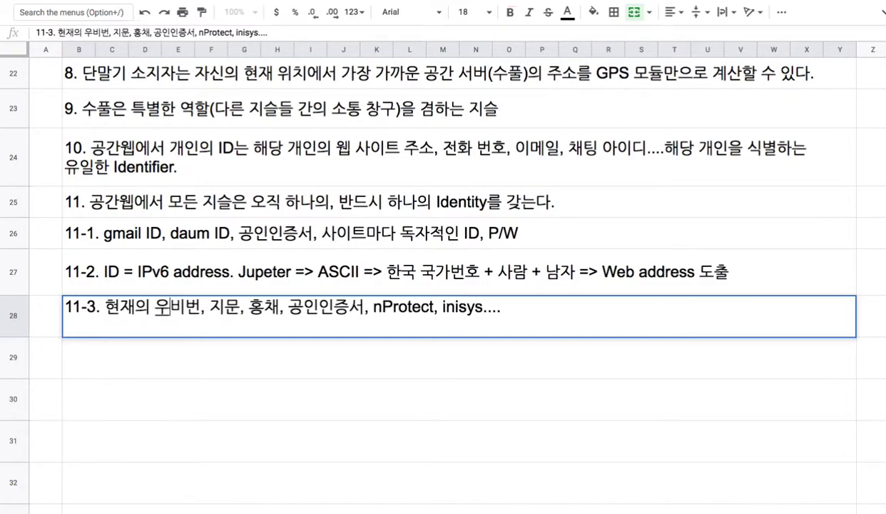
Step: Start sub-item 11-4 in row 29 with "11-4. 공간웹 - 하나의, 반드시 하나의 본인 인증 방식"
click(161, 368)
text(11-4)
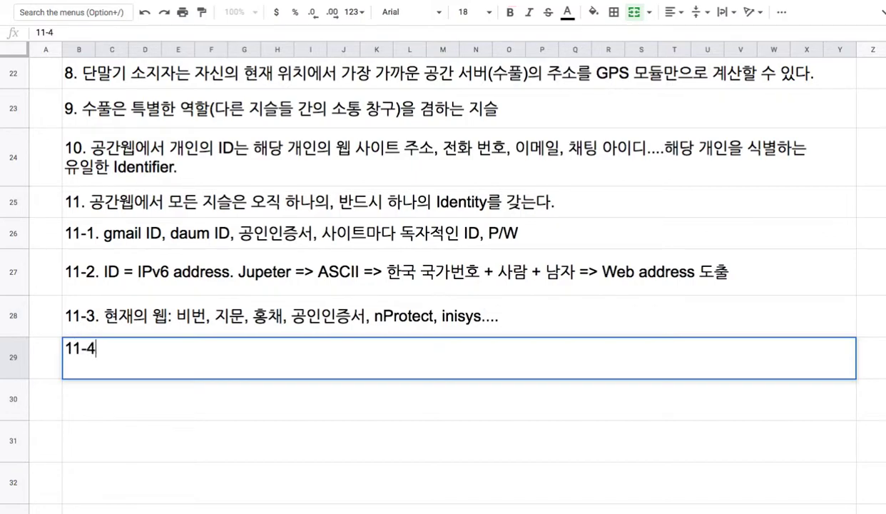
text(. 공간)
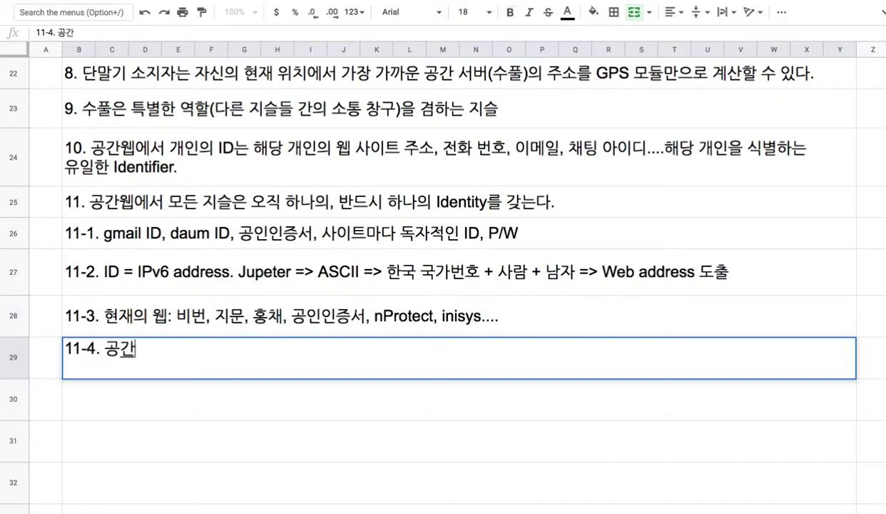
text(웹 -)
text( 하나의 오직 하)
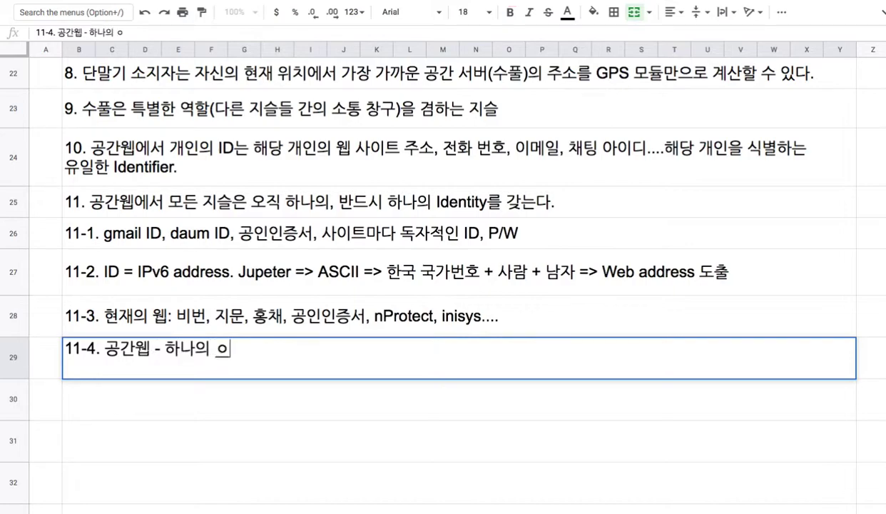
key(BackSpace)
key(BackSpace)
key(BackSpace)
key(BackSpace)
key(BackSpace)
text(, 반드시 하나의 ㅇ)
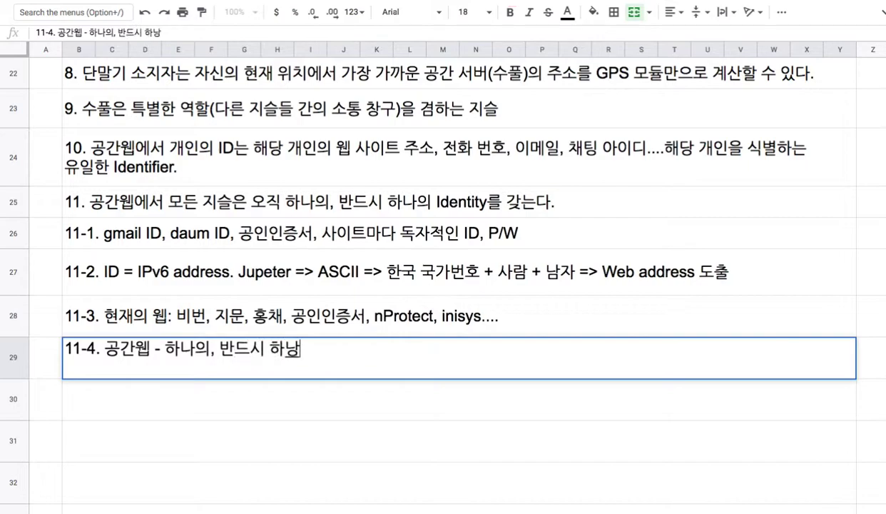
key(BackSpace)
text(본)
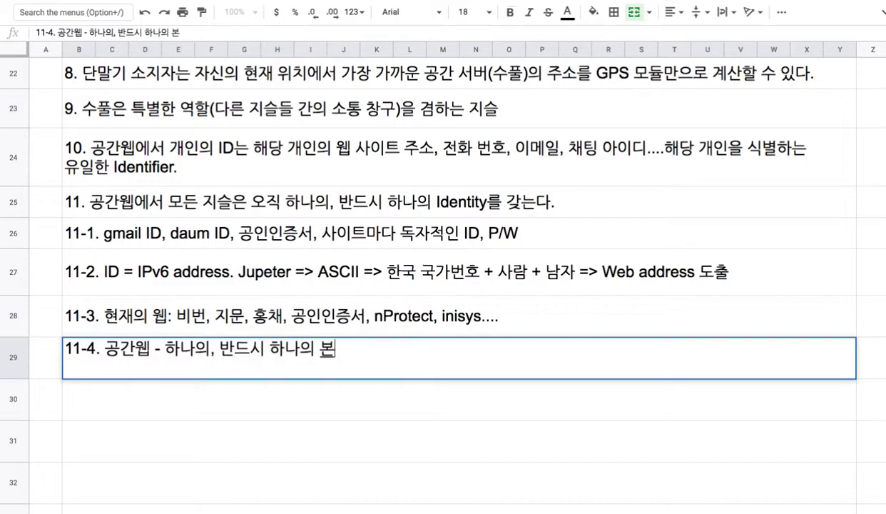
text(인 인증 방식)
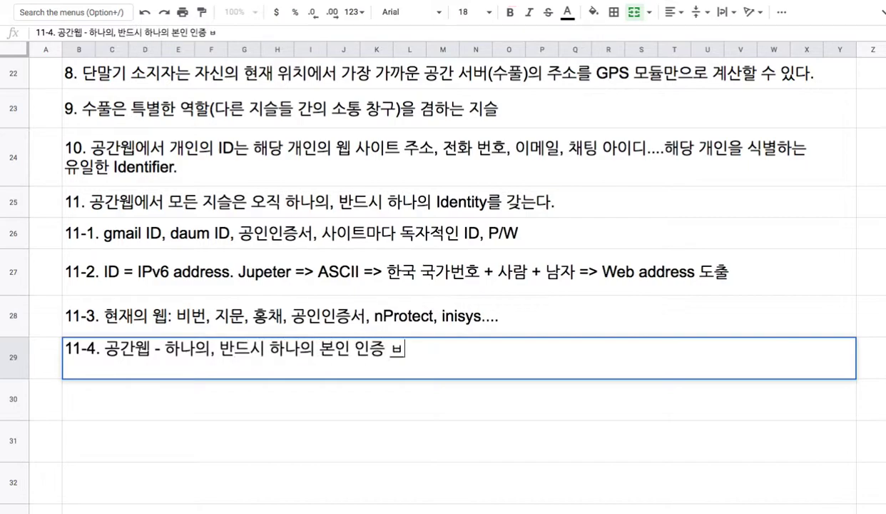
Step: Continue the 11-4 line in row 29 with ". 조합형. 5가지 전후의 자기 인증 매커니즘"
text(. 조합혀)
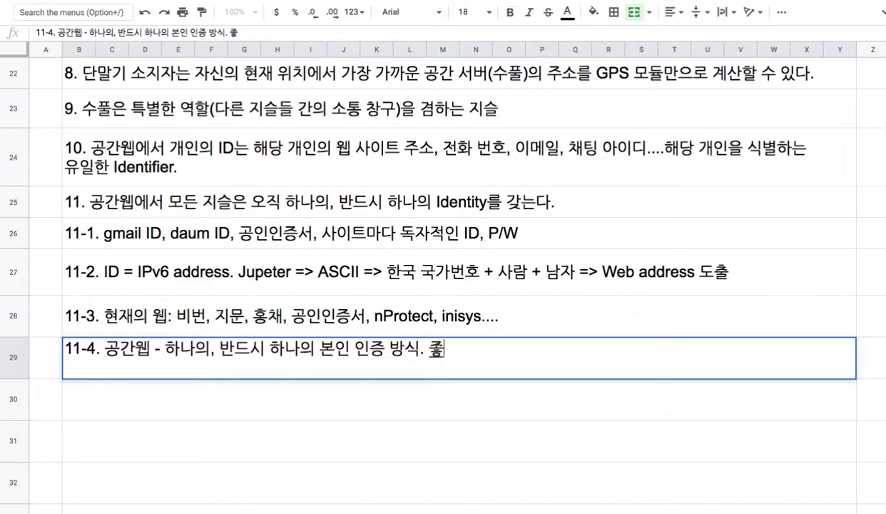
text(ㅇ)
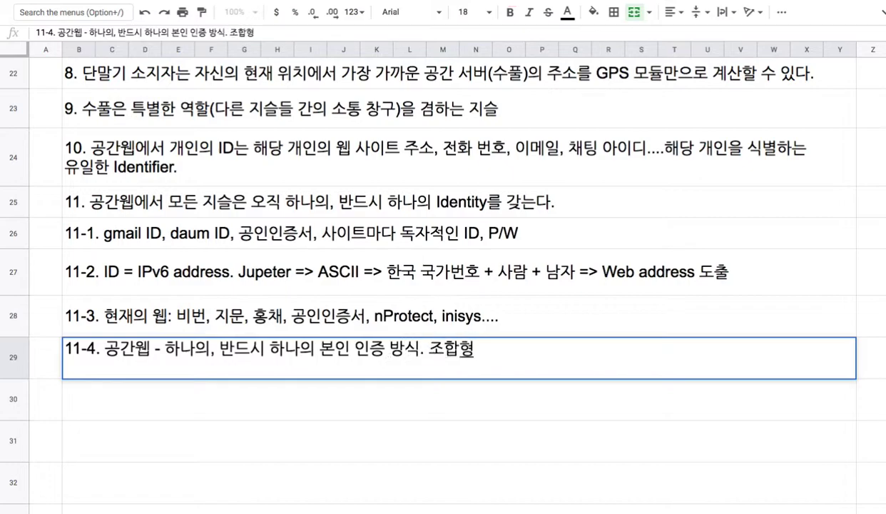
text(. )
text(5가지 정)
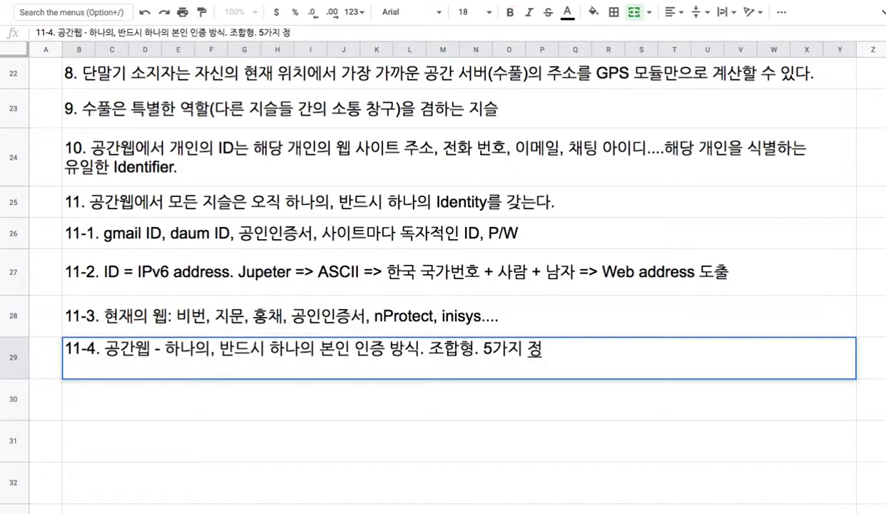
key(BackSpace)
text(ㄴ후의 자기 인증)
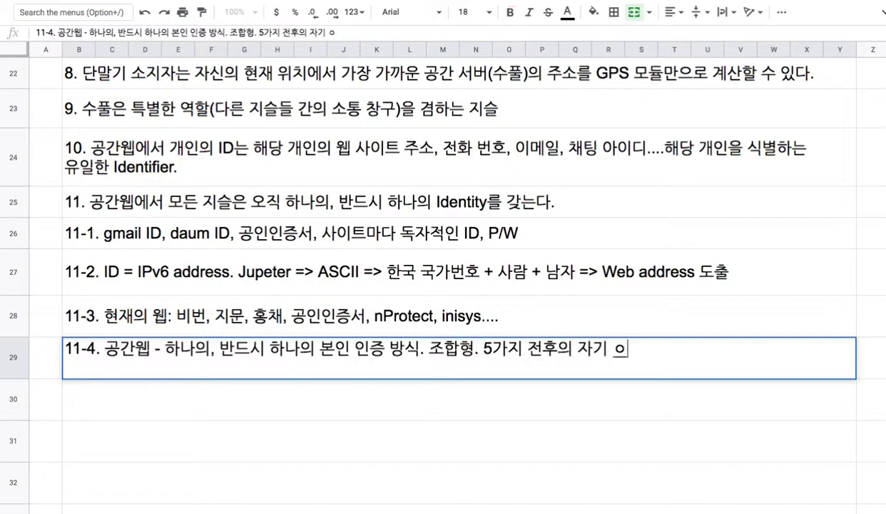
text( ㅂㅏㄹ)
key(BackSpace)
key(BackSpace)
key(BackSpace)
text(매)
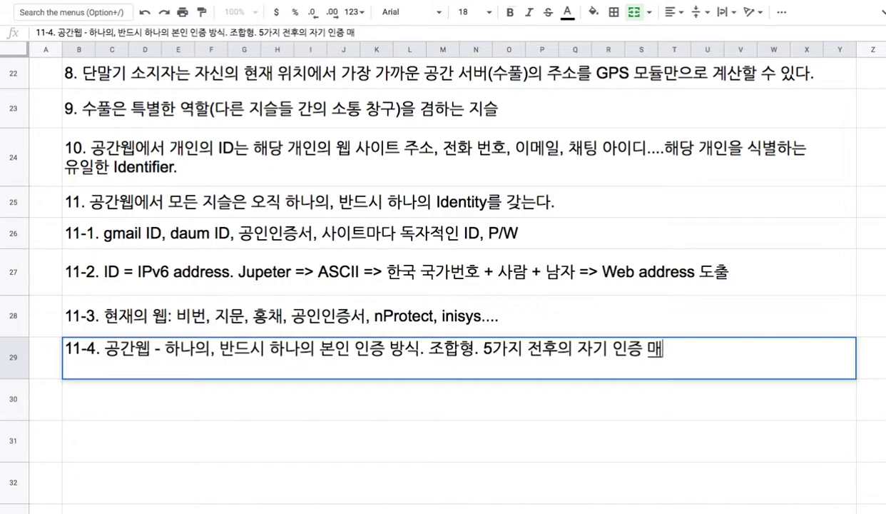
text(커니즘)
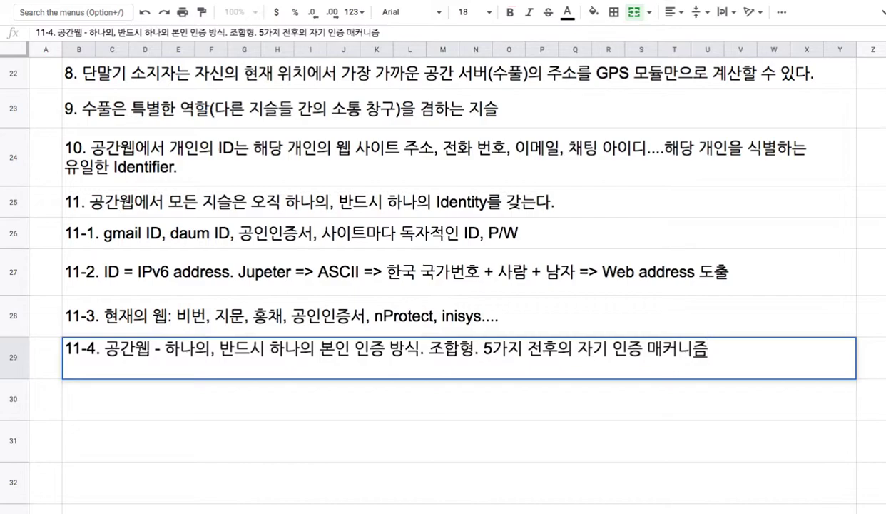
Step: Extend the 11-4 sentence in row 29 with "을 조합하여, 자기 만의 방식을 결정"
text(ㅁ을 조합하여, ㅏ)
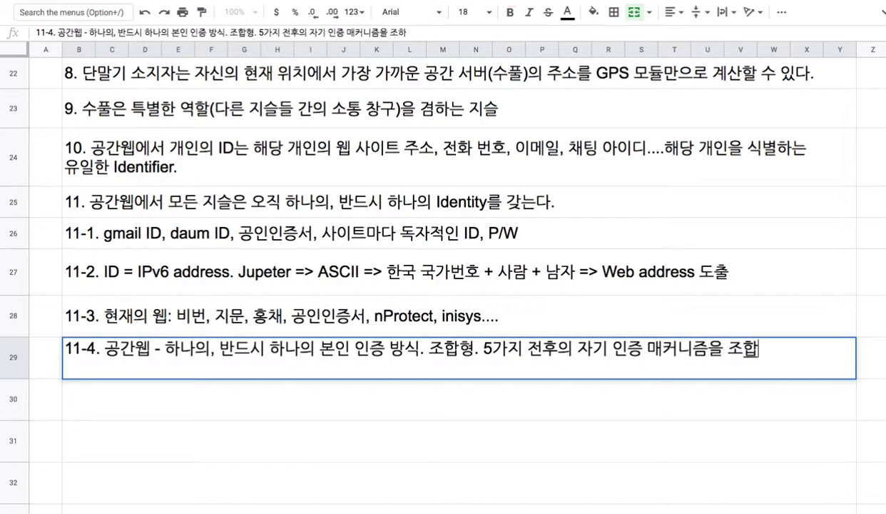
key(BackSpace)
text(자기 맹)
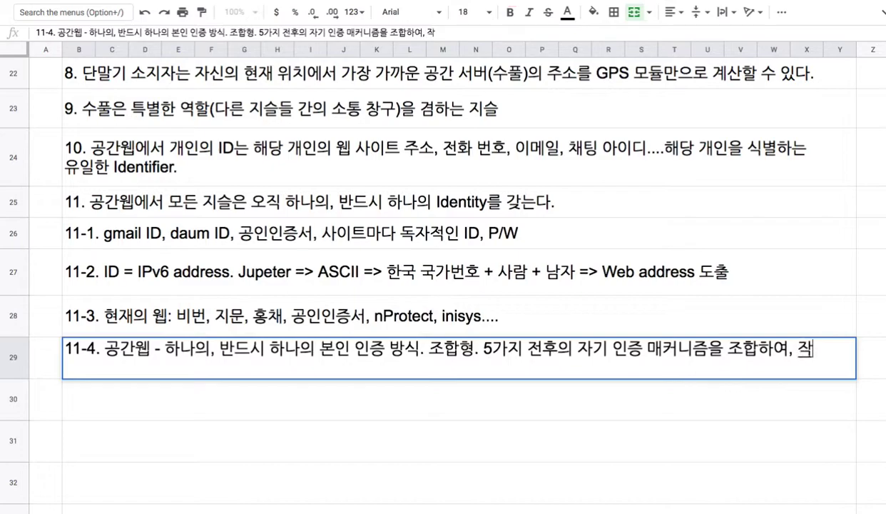
text(의)
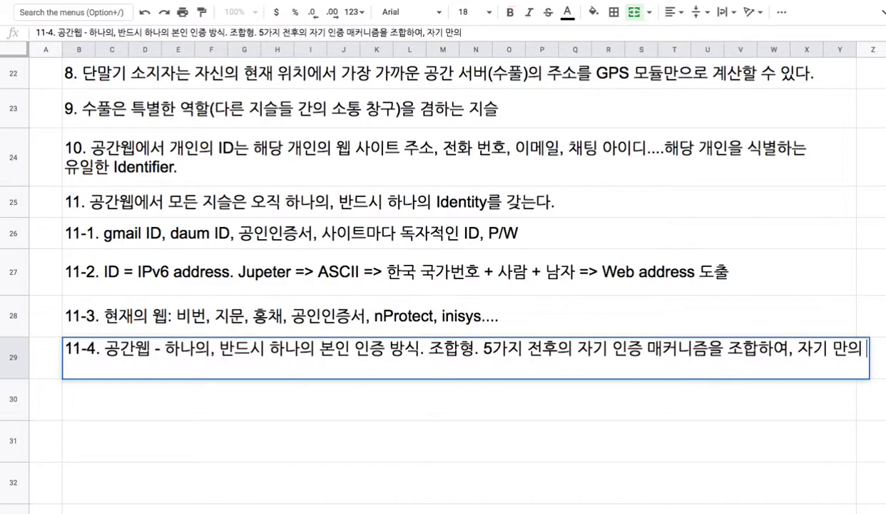
text( 방식을 결정)
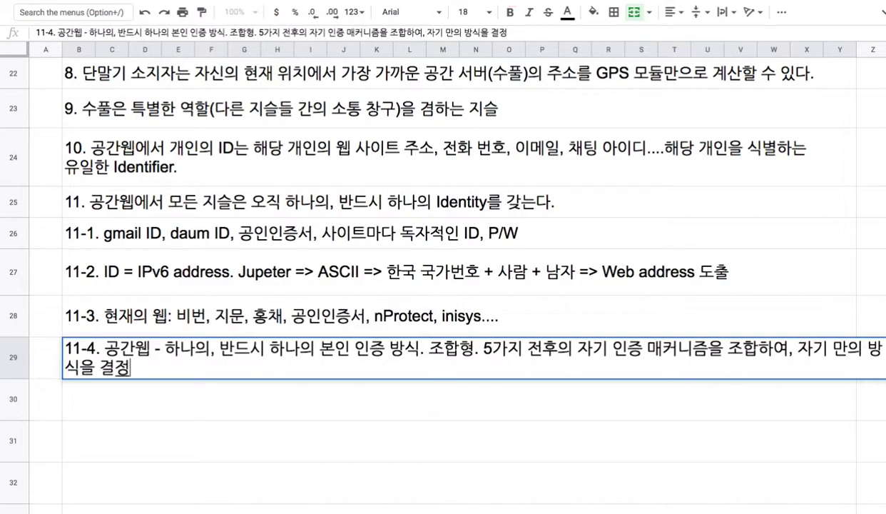
Step: Add the conclusion ". => 자신을 인증하는 방법을 자신이 결정." to the end of the 11-4 text in row 29
text(. => 자신을)
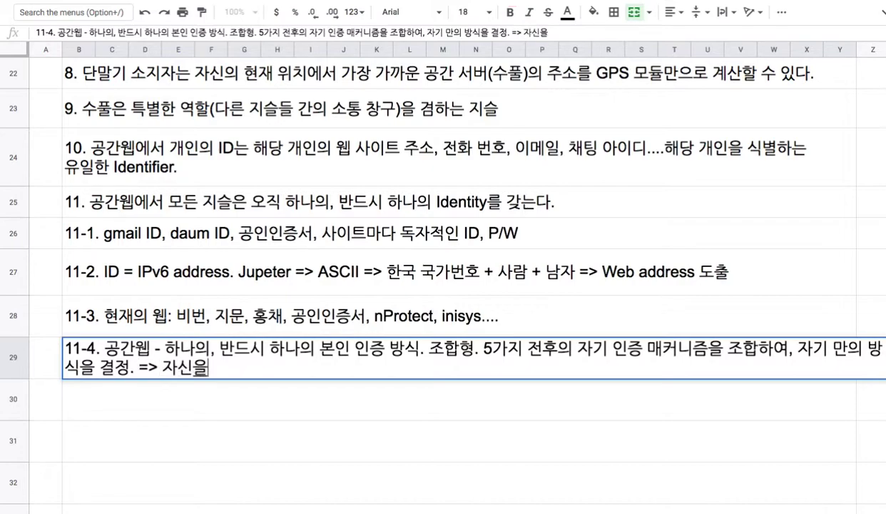
text( 인증)
text(하는 방법을 ㅈ자신이 결정.)
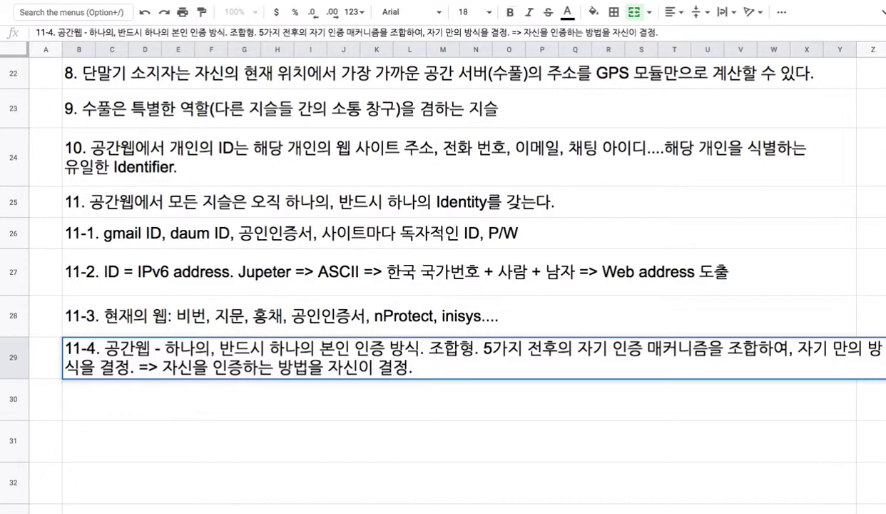
Step: Increase the height of row 29 for the 11-4 note and highlight ". 5가지 전후의 자기" within its text
drag(21, 392, 21, 400)
click(130, 414)
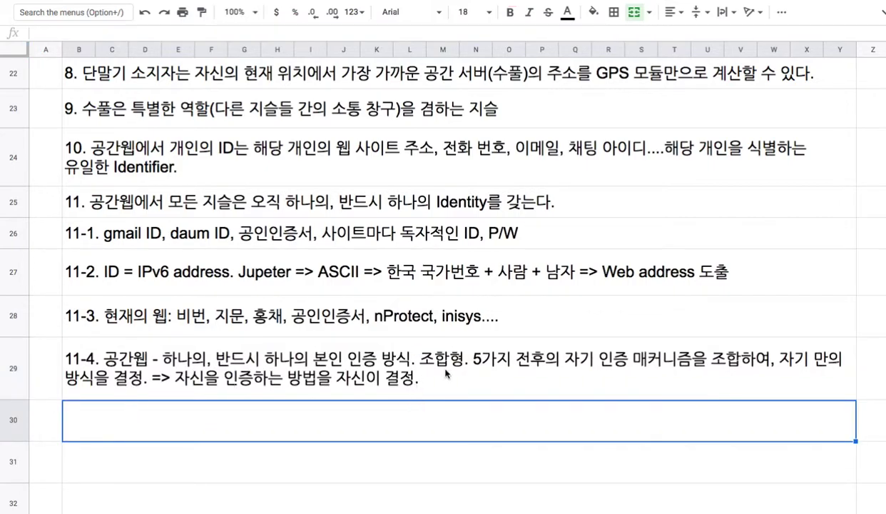
double_click(441, 353)
drag(475, 348, 607, 349)
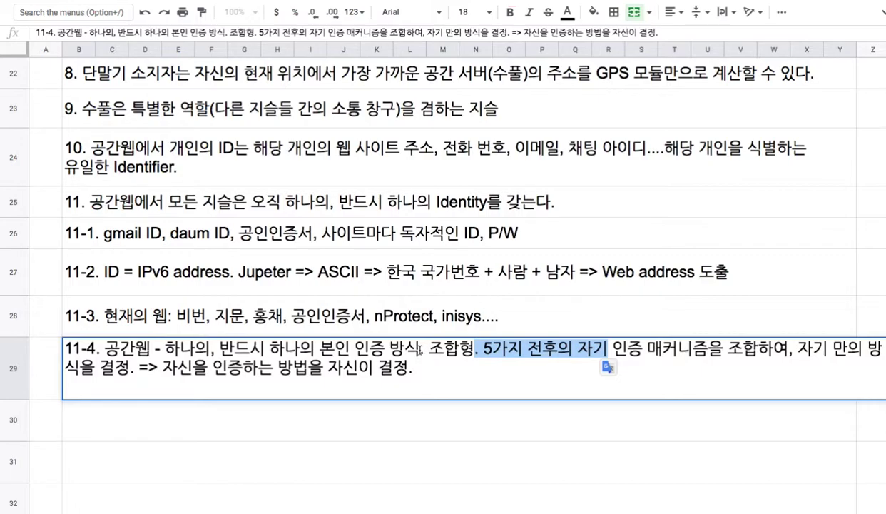
Step: Start note 12 in row 30 with "12. 색상 코드: 알파벳, 자모, 히라가나, 한자...등을 16색의 조합으로 표현"
click(255, 423)
text(12)
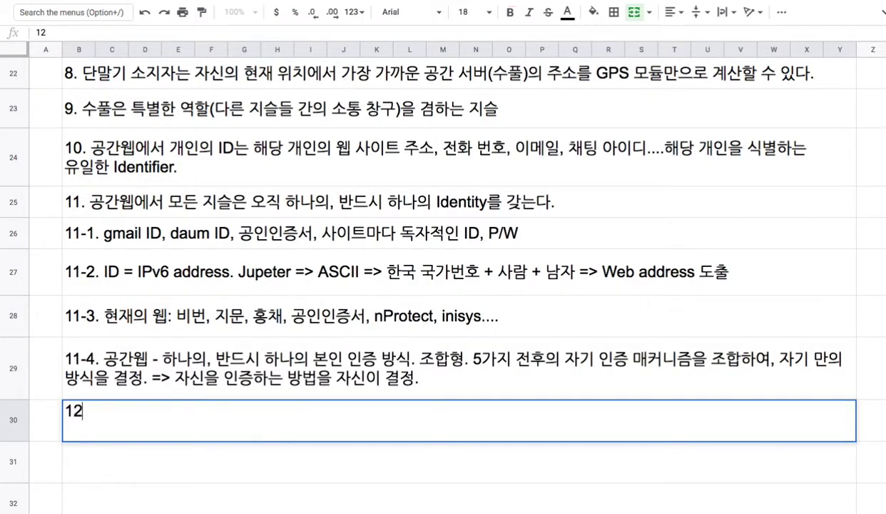
text(. 색상 ㅋㅗ드: )
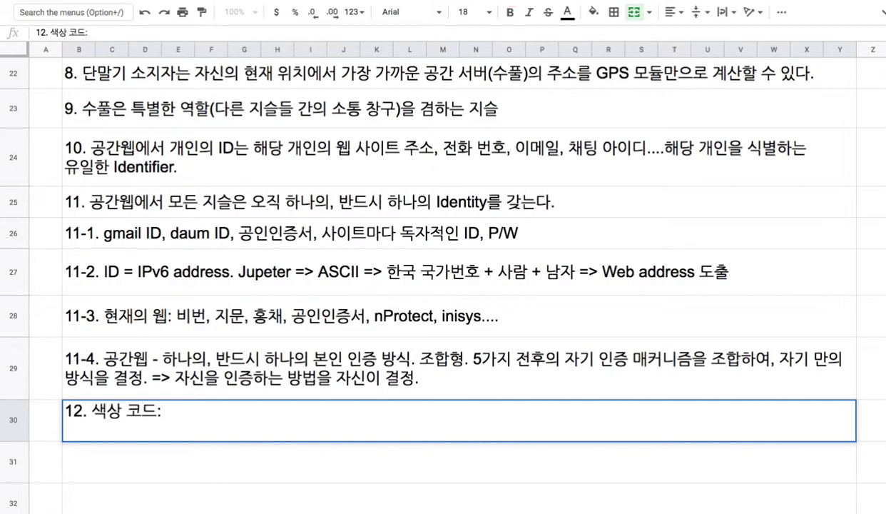
text(ㅇㅏㄹ파벳)
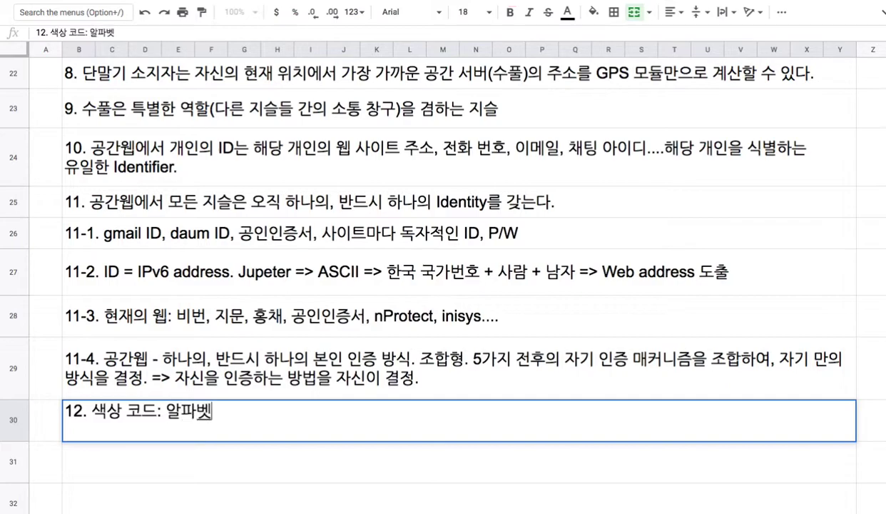
text( , 자모, 히라가나, 한자)
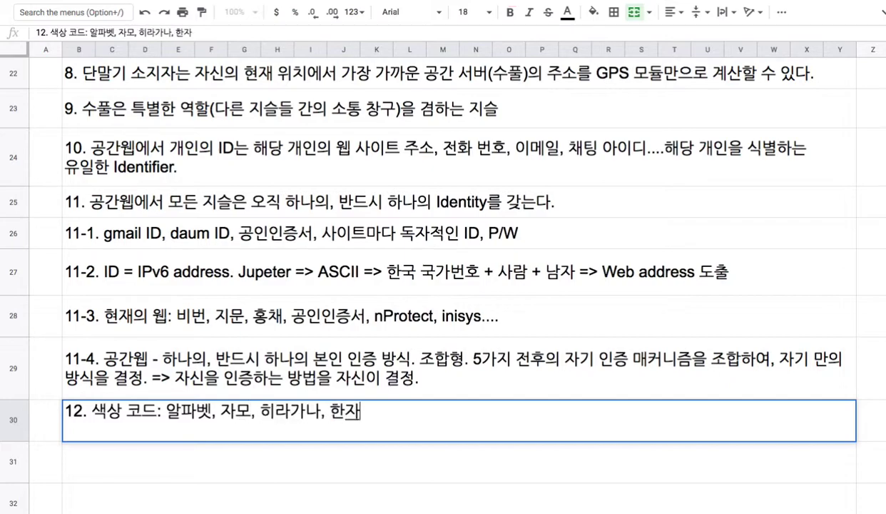
text(...등을 )
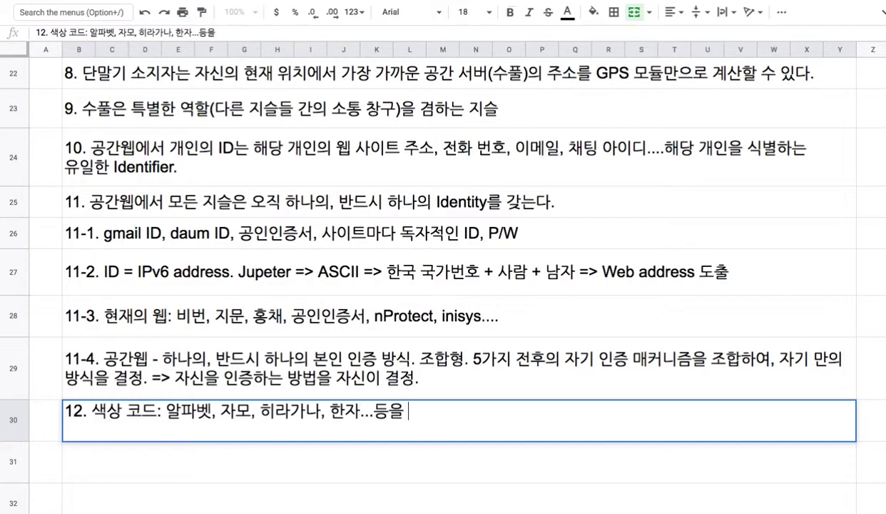
text(16색으)
text( 조합으로 표현)
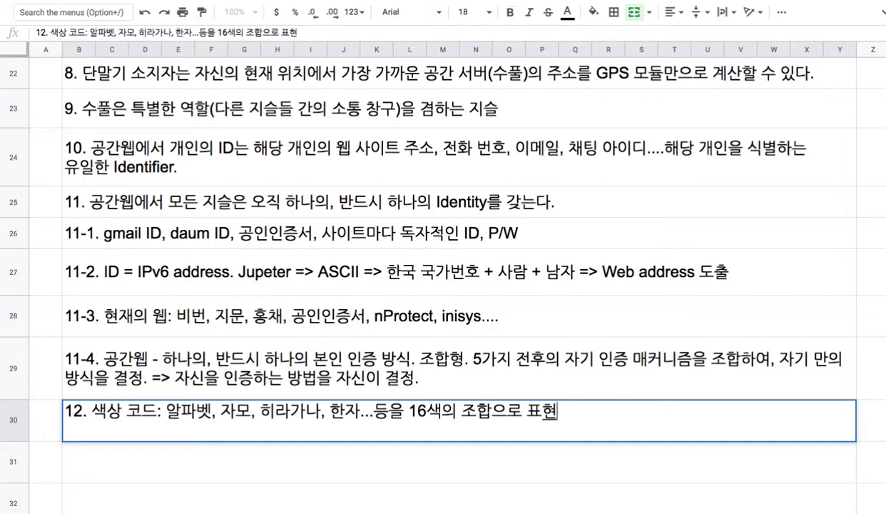
Step: Continue note 12 in row 30 with ". 스마트폰 카메라 등을"
text(. 카메라 등을)
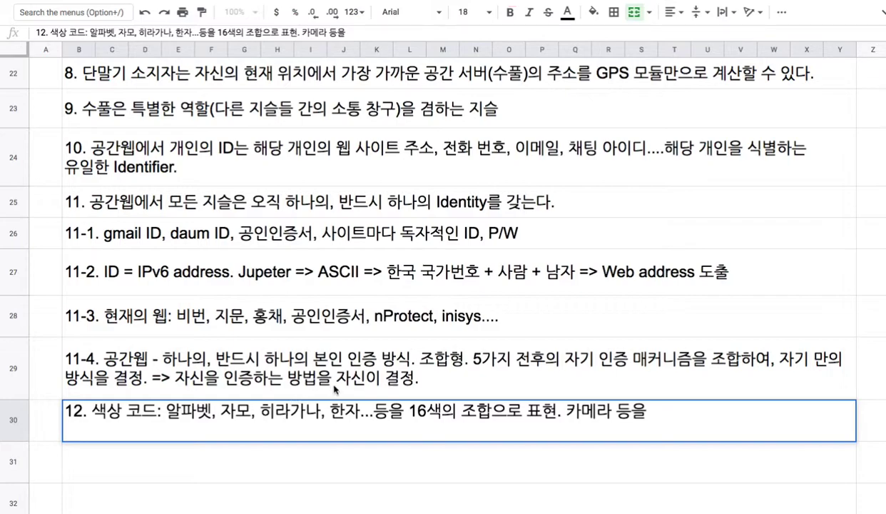
click(565, 411)
text(스ㅏ)
text(마트폰)
Step: Finish note 12 with "이용해서, 해당 지슬의 사이트로 접속할 매커니즘." and make row 30 taller
click(721, 412)
text(이용해서, 해당 지슬의 ㅅ)
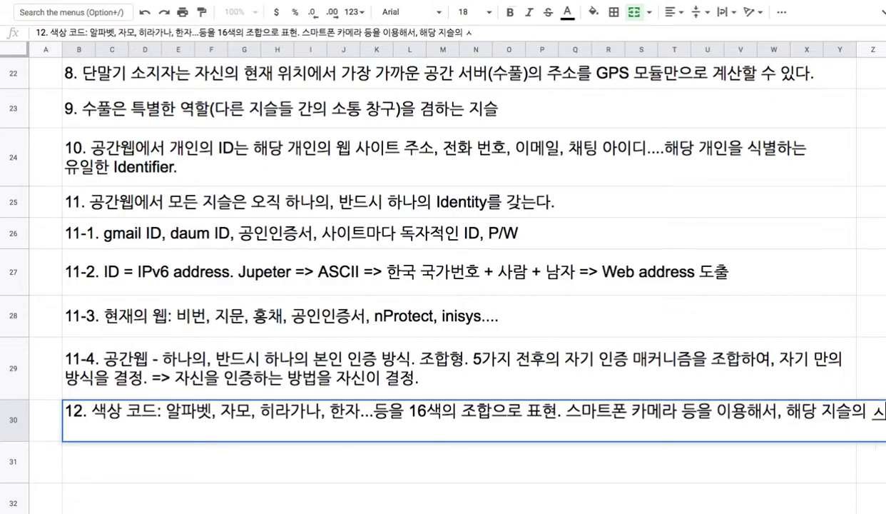
text(ㅏ이트로접속해)
text(ㄹ 매커니즘.)
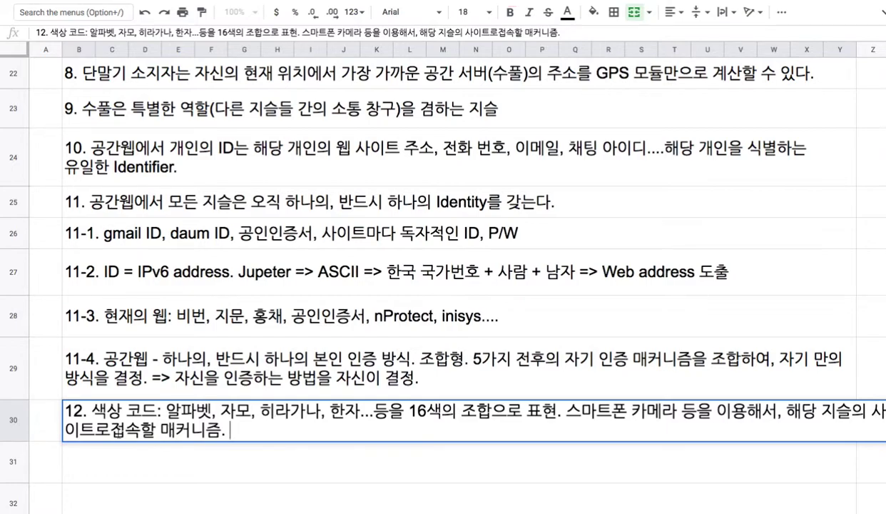
click(108, 431)
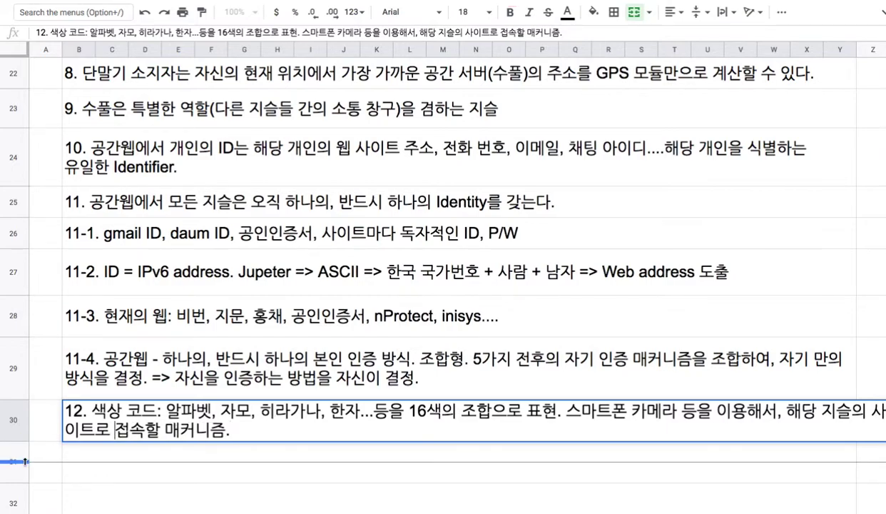
click(117, 456)
Step: Start sub-item 12-1 in row 31 with "12-1. 홍콩반점"
scroll(120, 460, down, 3)
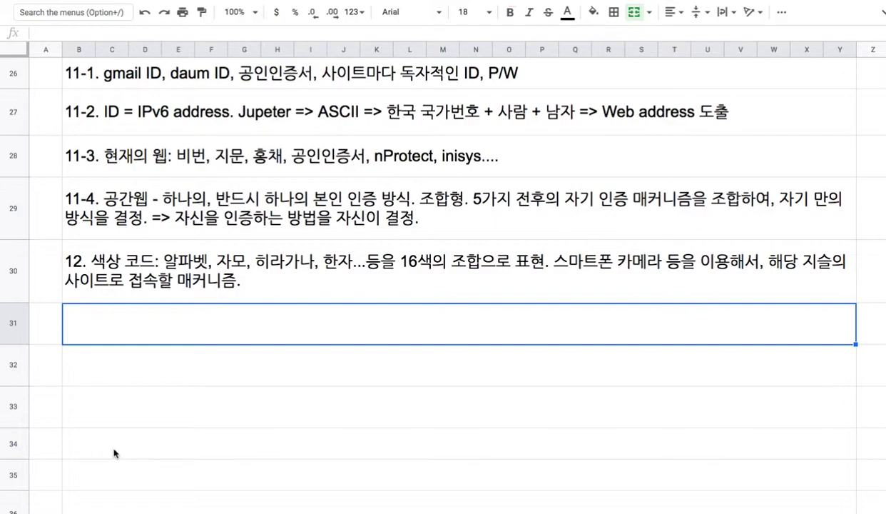
text(12-1. )
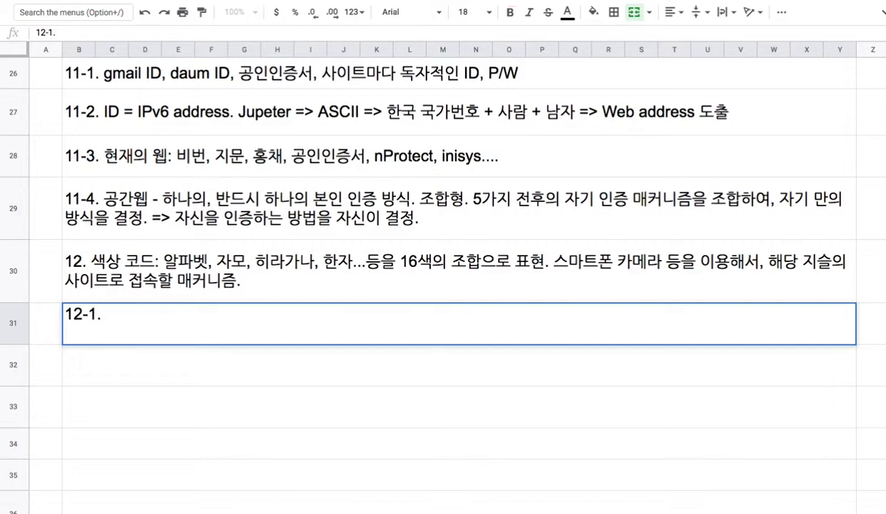
text(홍콩반)
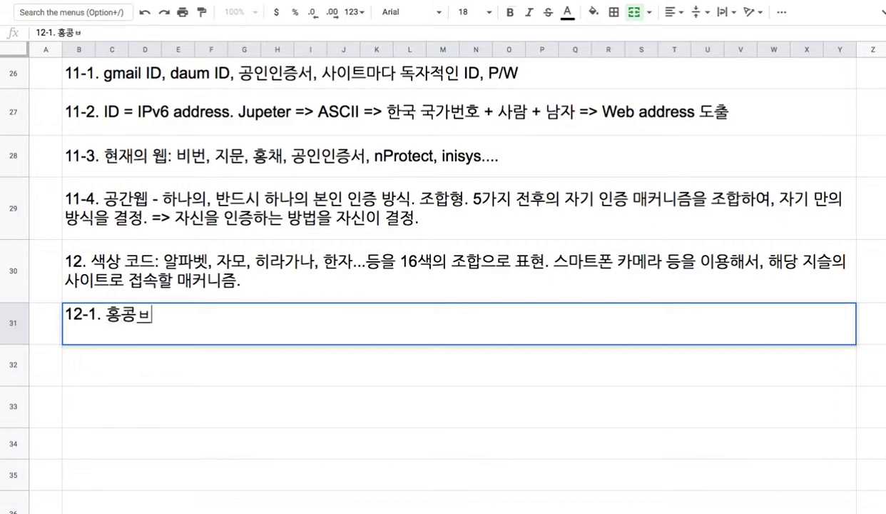
text(점)
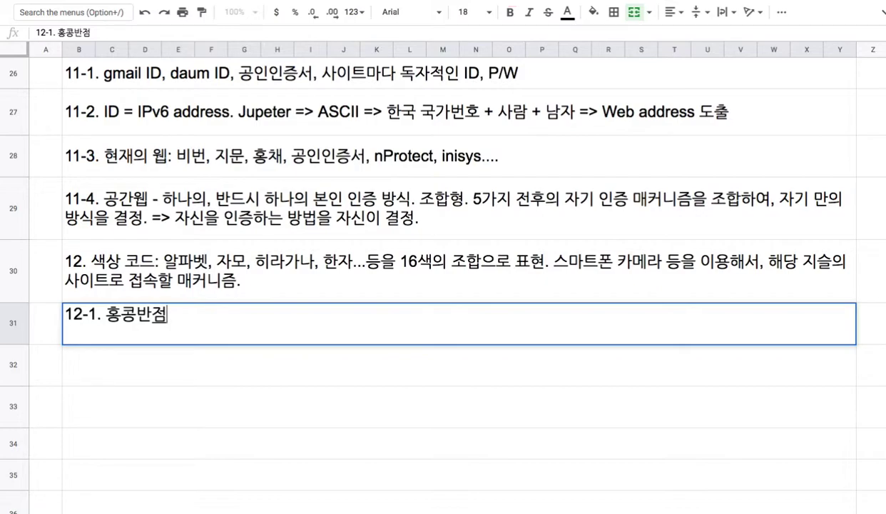
Step: Replace "홍콩" with "중화" in the 12-1 text so the example name reads "중화반점"
key(Left)
key(Left)
key(shift+Left)
key(shift+Left)
text(ㅂㅜㄴ)
key(BackSpace)
key(BackSpace)
text(ㅜㄴ)
key(BackSpace)
key(BackSpace)
key(BackSpace)
text(중호ㅏ)
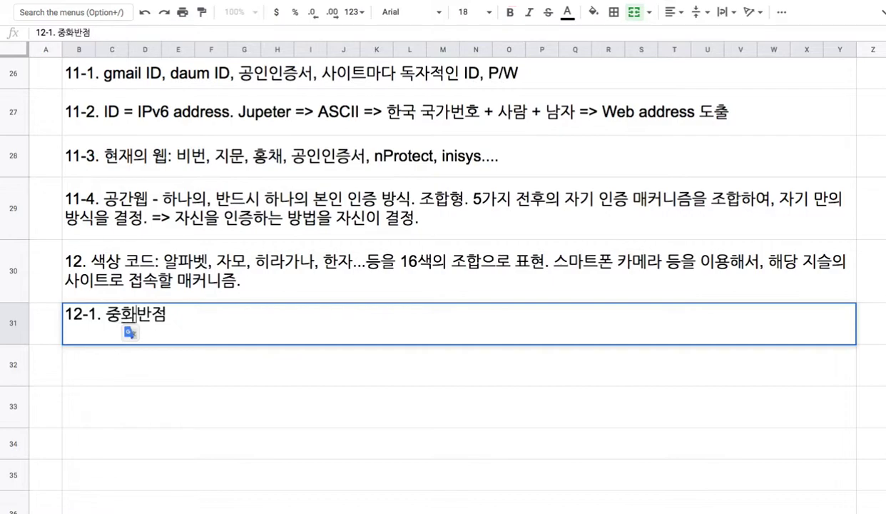
Step: Examine the example name 중화반점 in row 31 and its first syllable 중 against the 16-color scheme of note 12
drag(106, 313, 172, 315)
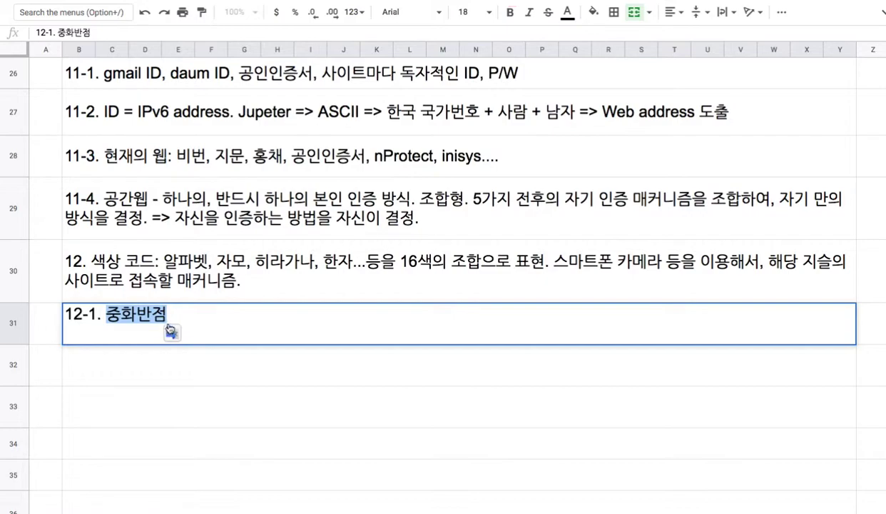
key(Right)
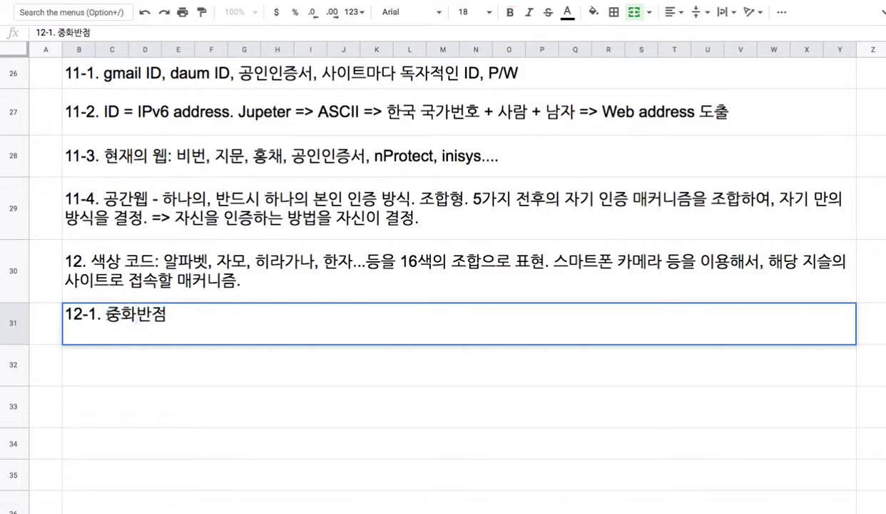
click(106, 314)
drag(107, 314, 165, 314)
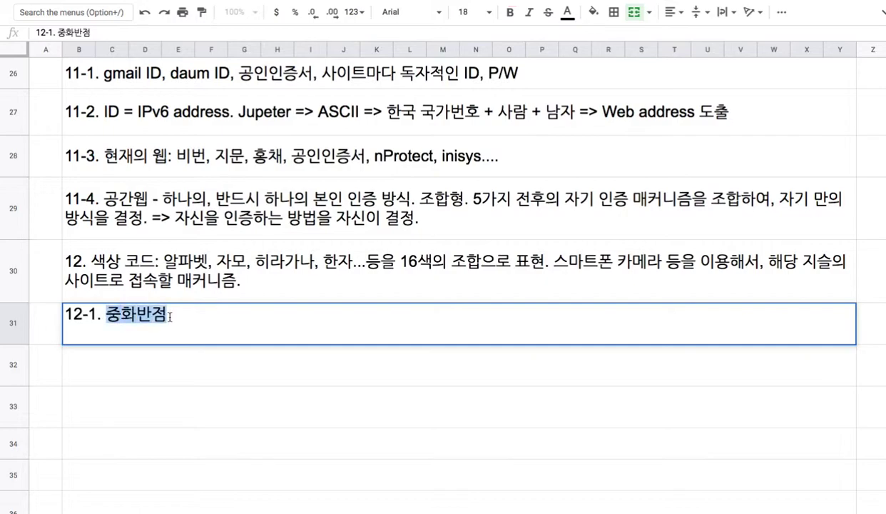
double_click(404, 261)
click(133, 322)
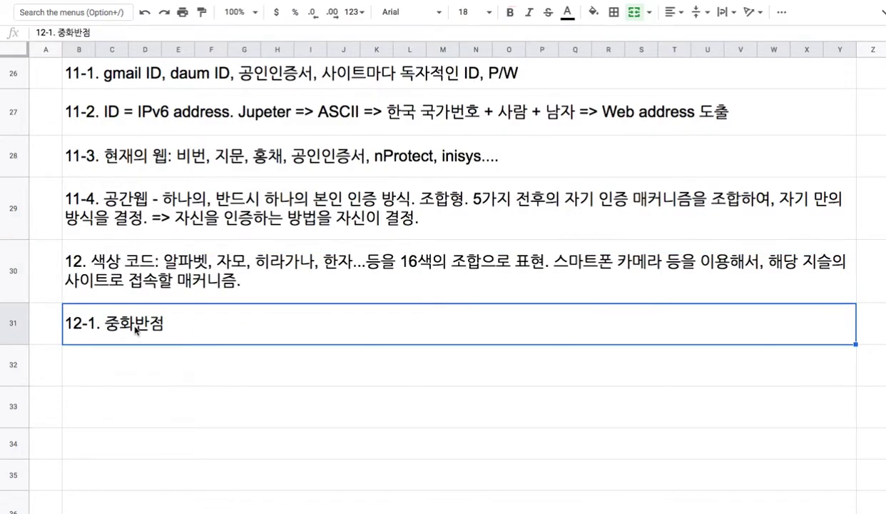
double_click(116, 319)
double_click(114, 318)
click(106, 314)
drag(106, 314, 122, 314)
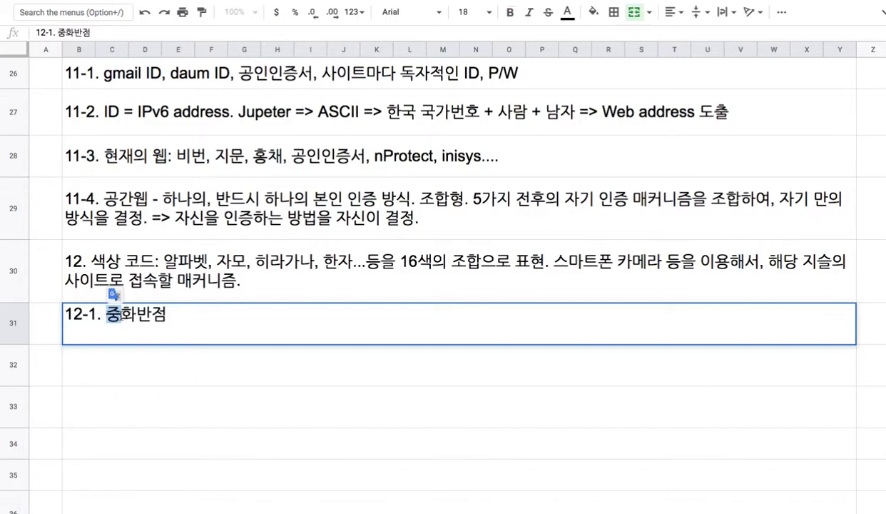
click(119, 320)
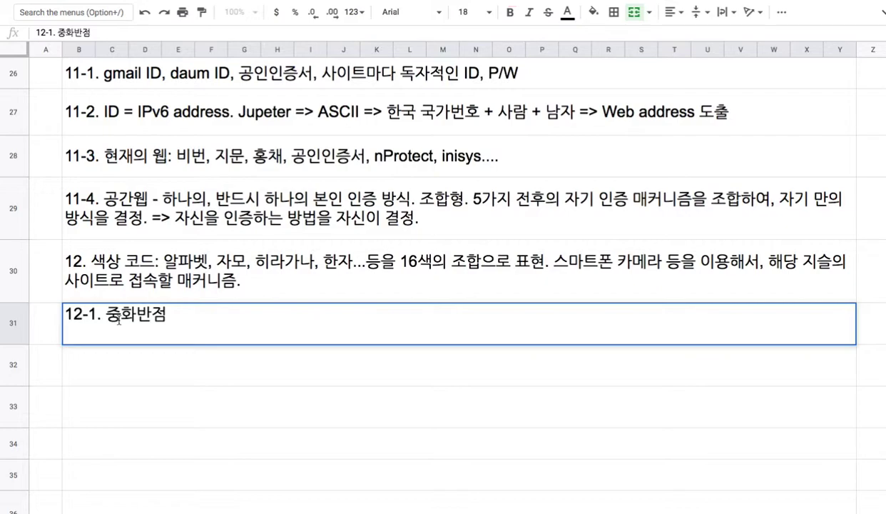
drag(105, 315, 167, 314)
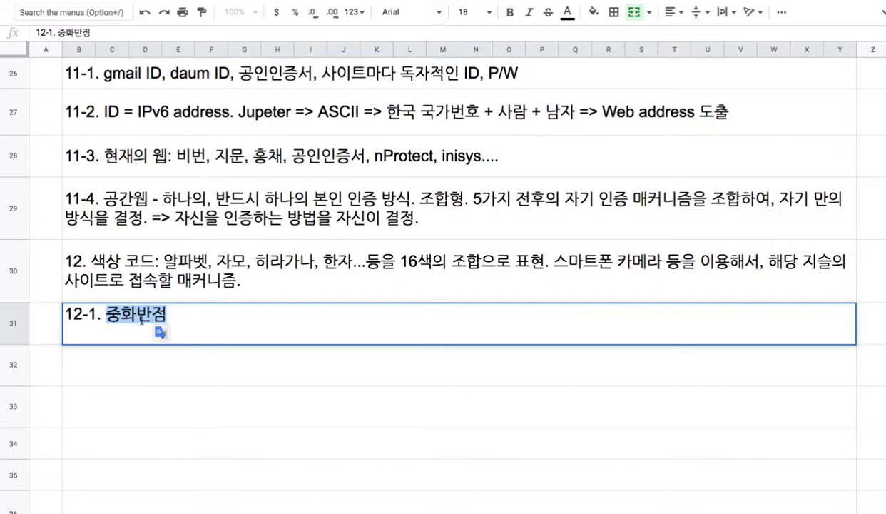
Step: Extend the 12-1 text in row 31 with "=> 16색 자모의 조합으로 표현 => IPv6 주소를 매핑"
click(188, 311)
text(=>)
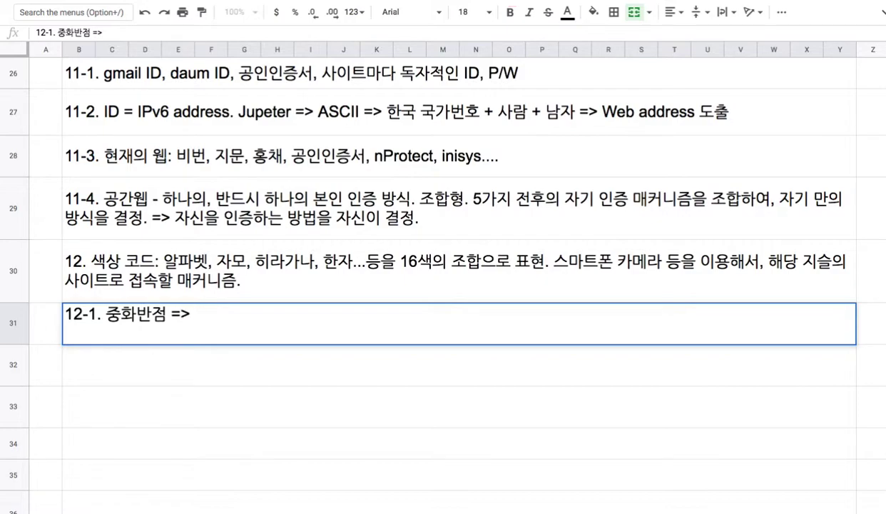
text( 16색 자모의 조합으로 표현 => IP)
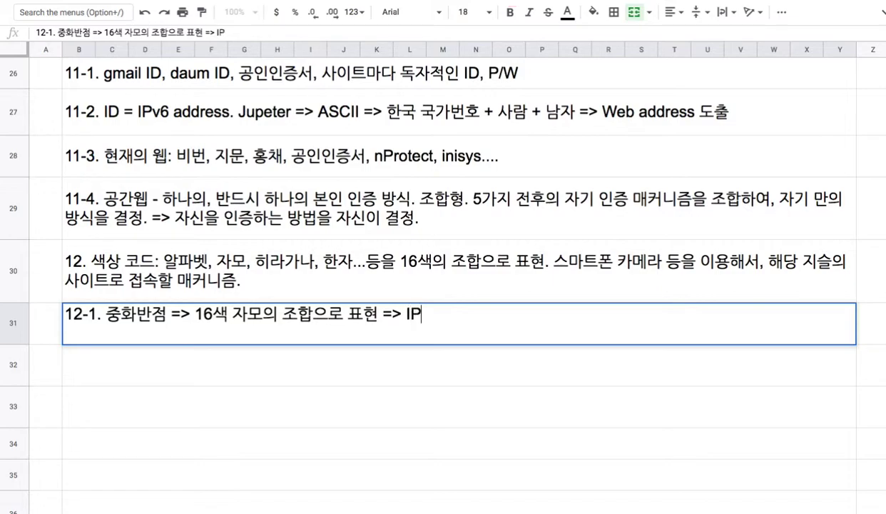
text(v6 줏)
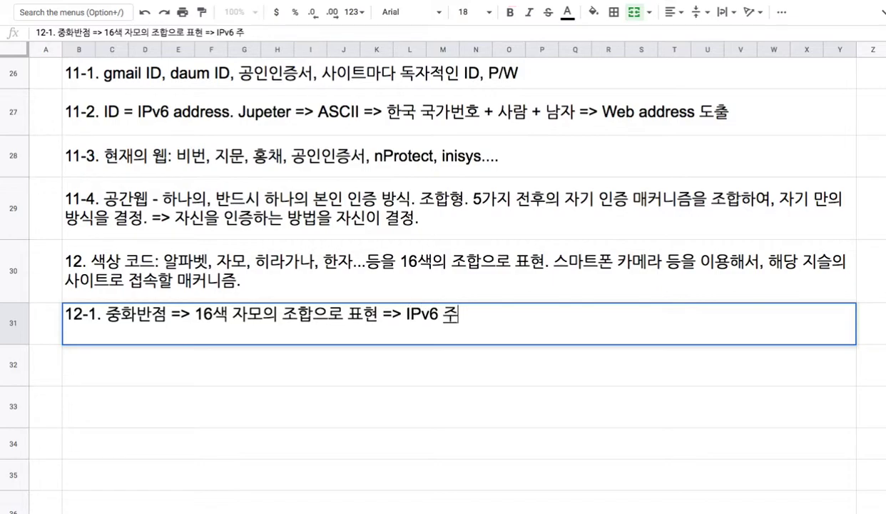
text(소를 매핑)
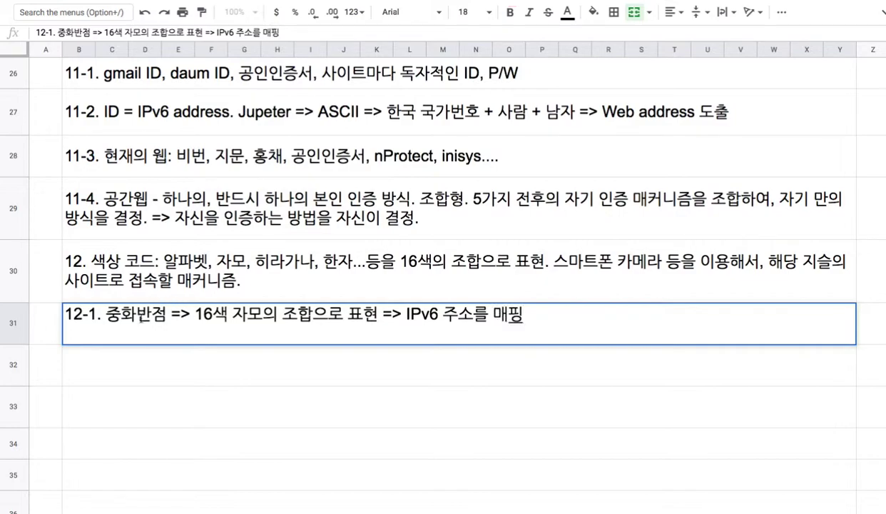
Step: Insert "(개념 지슬)" directly after "중화반점" in the 12-1 text and commit the entry in row 31
drag(105, 314, 167, 315)
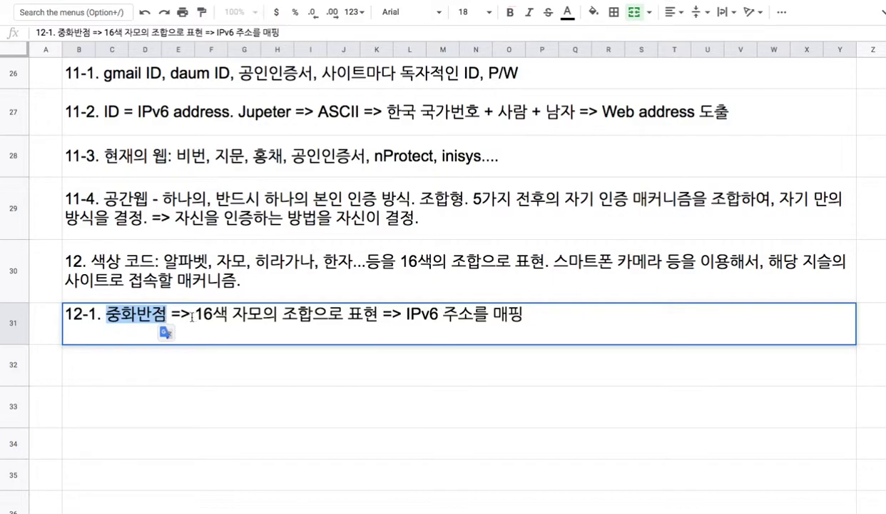
drag(406, 314, 524, 314)
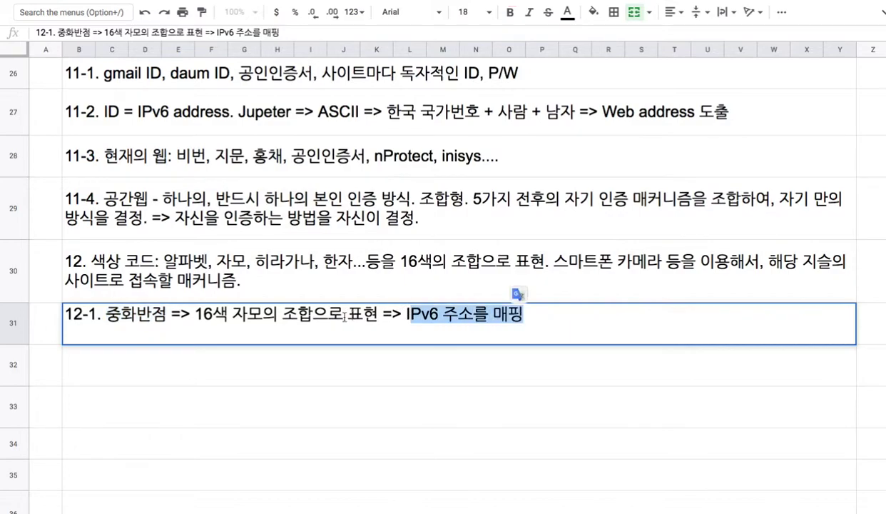
click(166, 314)
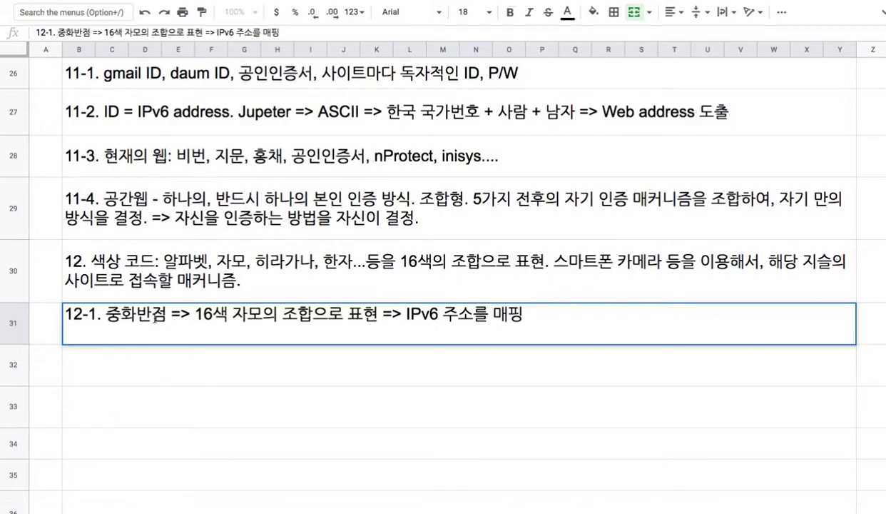
text((개념 지슬))
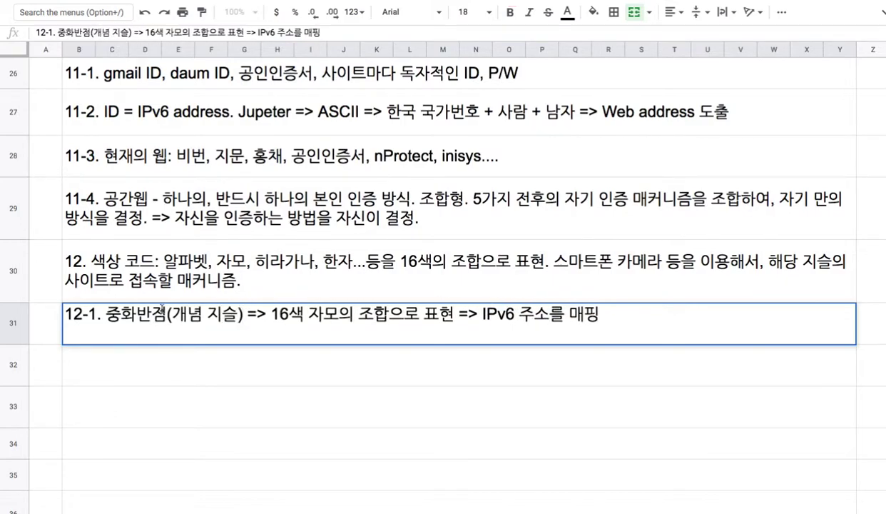
drag(148, 310, 206, 319)
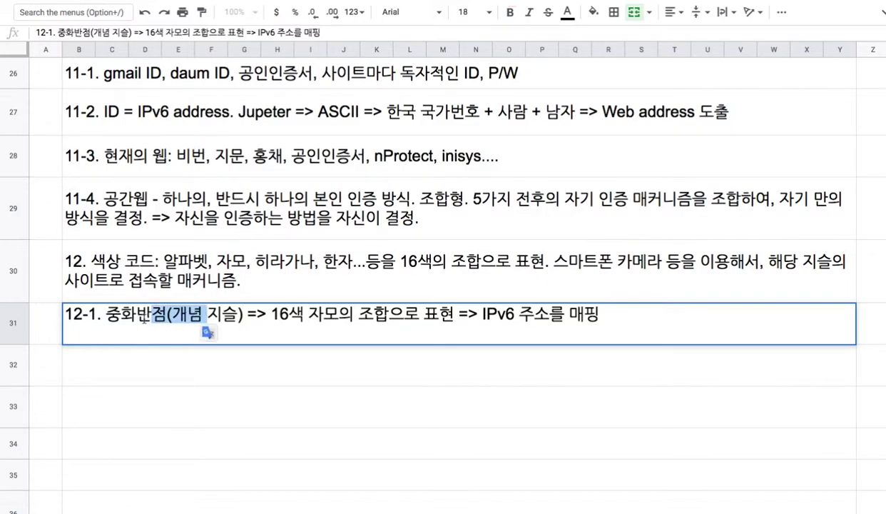
click(142, 319)
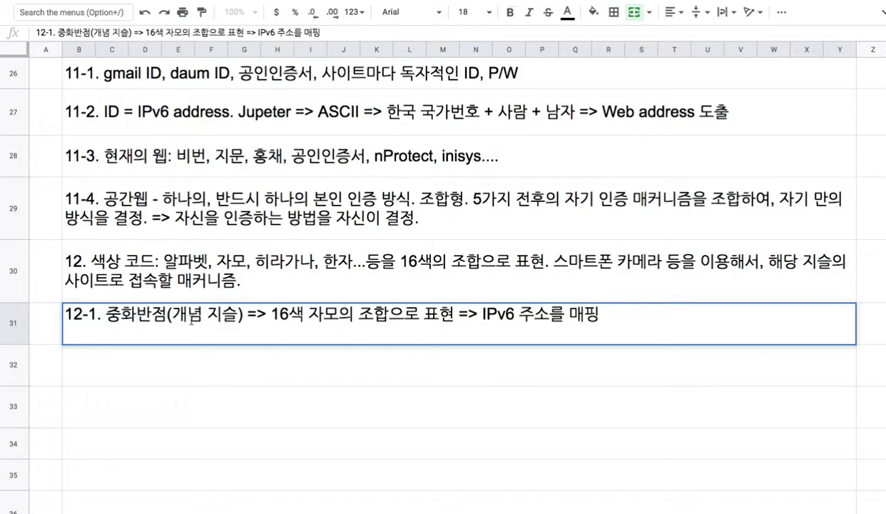
click(209, 363)
Step: Switch to the Spaceweb page and review the 색상 코드 heading and the description beneath it
scroll(210, 363, up, 2)
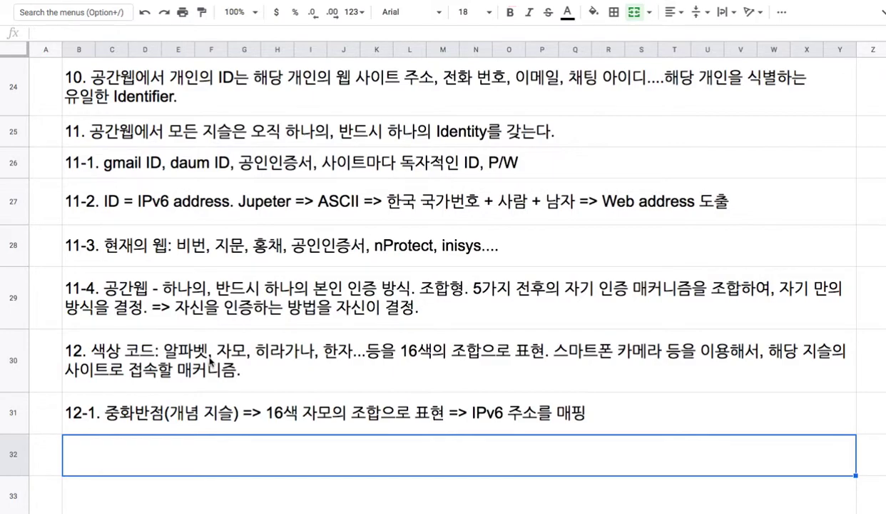
scroll(210, 362, up, 1)
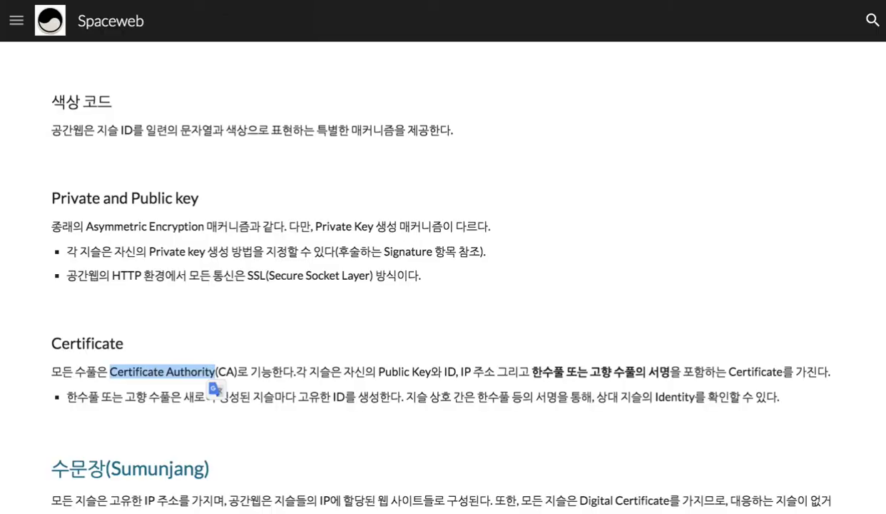
scroll(210, 271, down, 1)
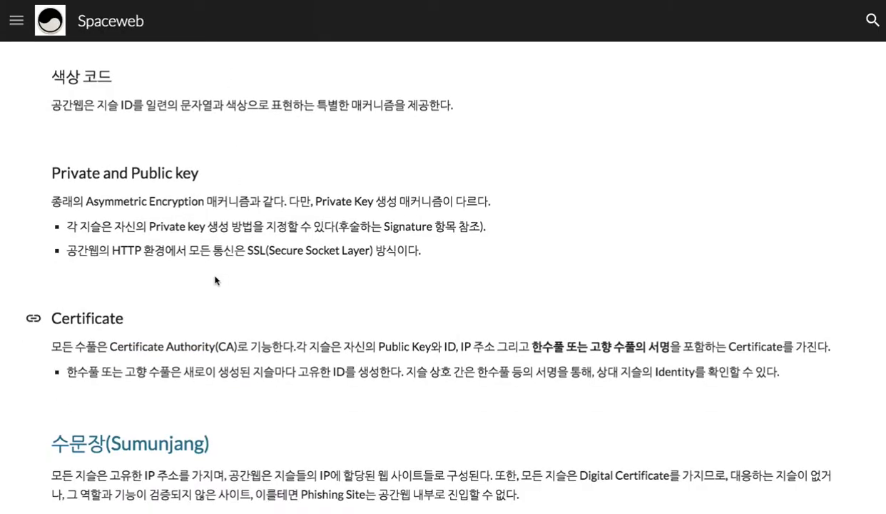
drag(64, 84, 274, 119)
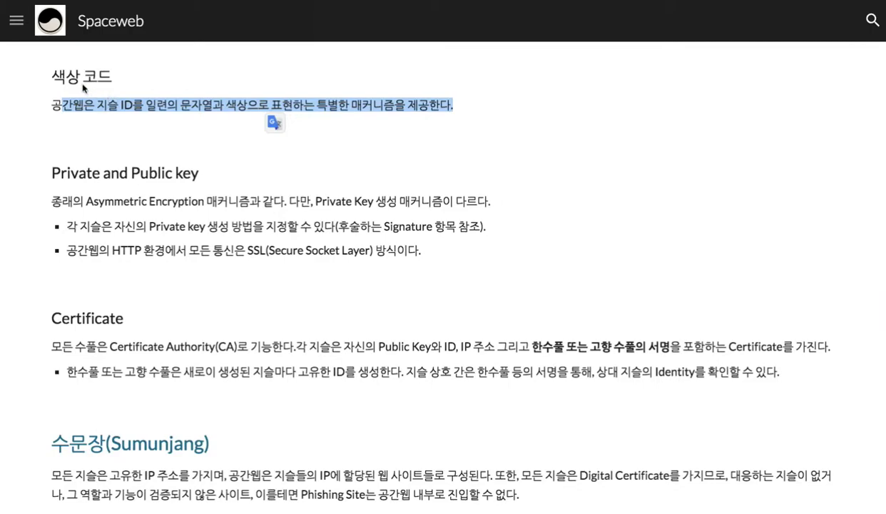
drag(55, 76, 112, 82)
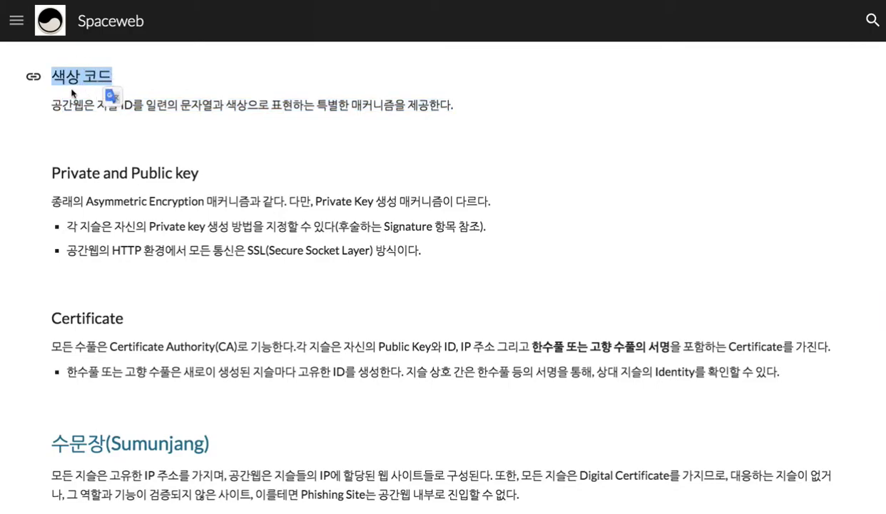
click(90, 104)
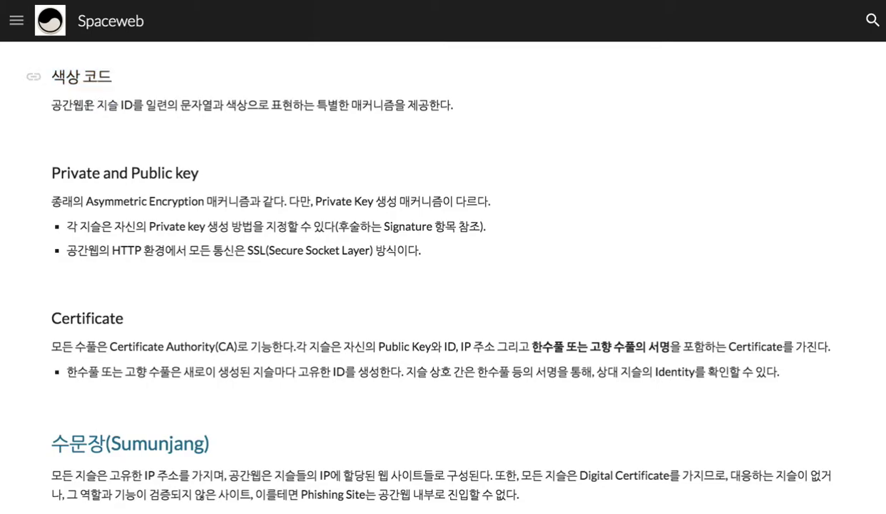